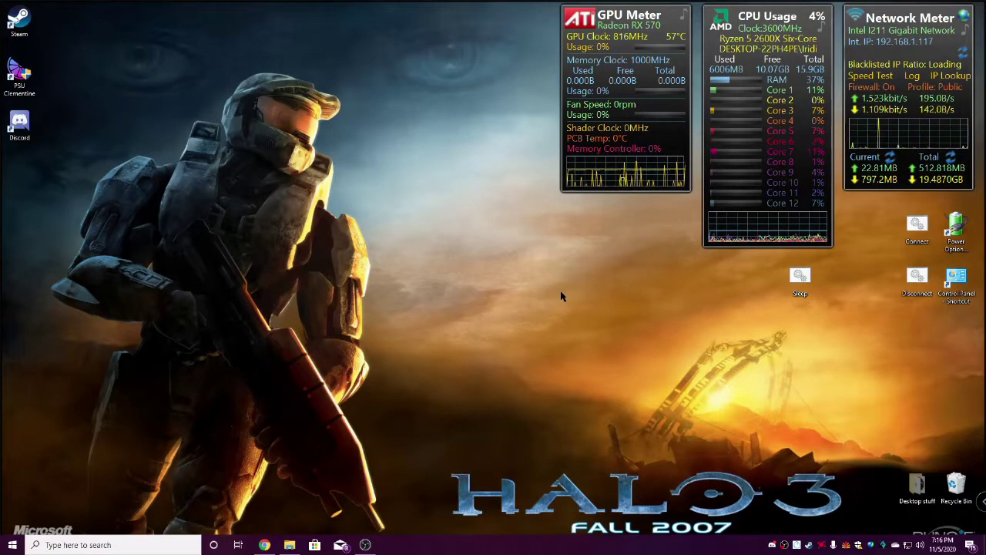
Open the browser and read through the Xbox 360/Xbox One controller setup guide on the Clementine forum.
{"action": "left_click", "coordinate": [265, 545]}
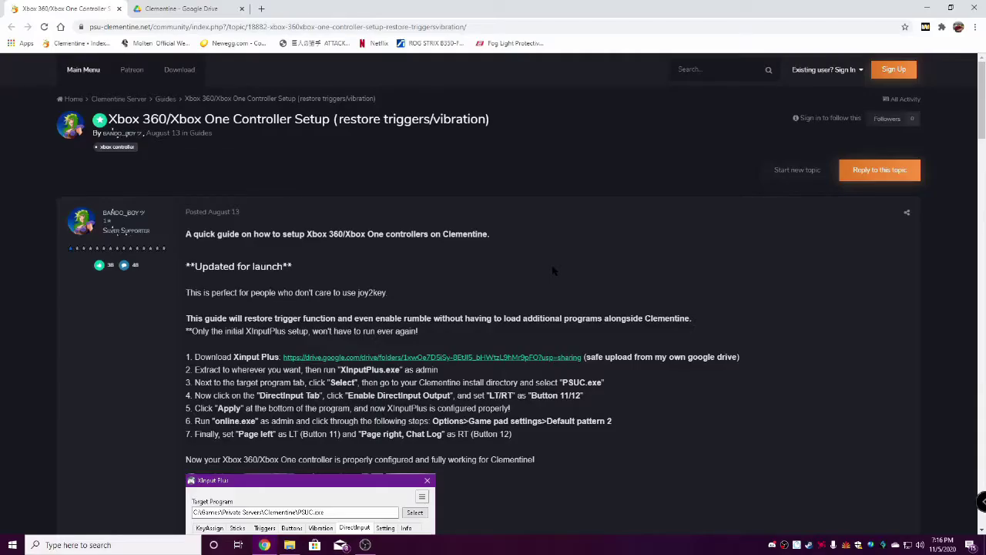
{"action": "scroll", "coordinate": [691, 299], "scroll_direction": "down", "scroll_amount": 2}
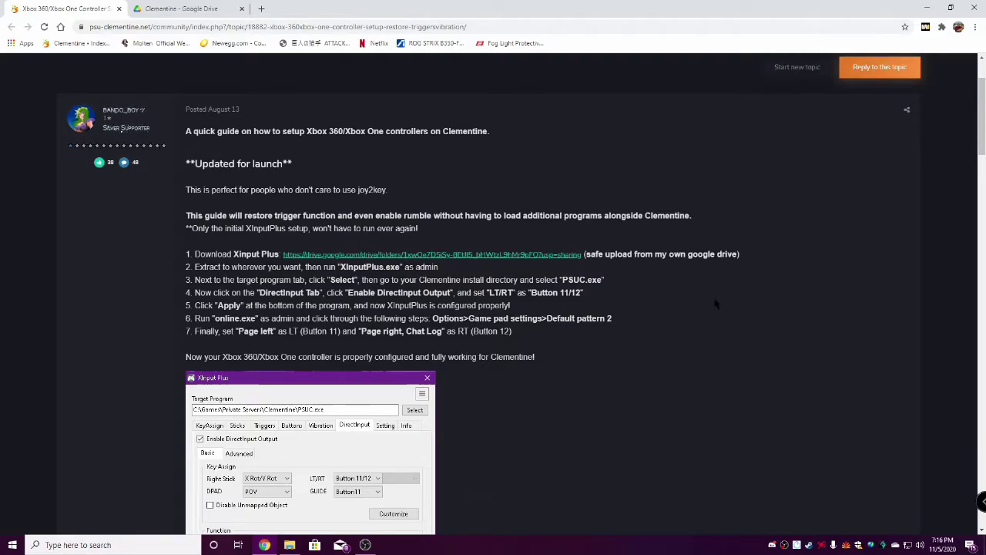
{"action": "scroll", "coordinate": [715, 303], "scroll_direction": "down", "scroll_amount": 3}
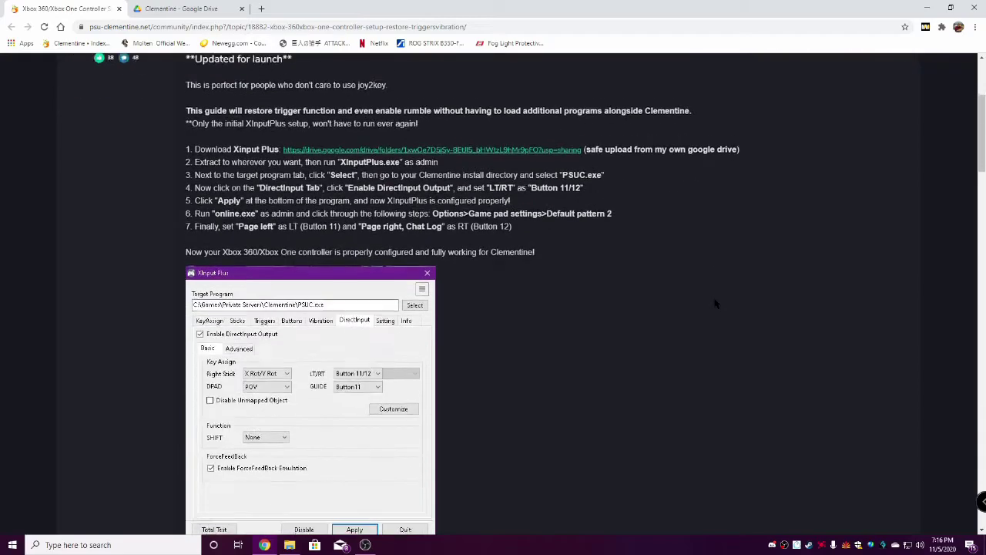
{"action": "scroll", "coordinate": [694, 316], "scroll_direction": "up", "scroll_amount": 3}
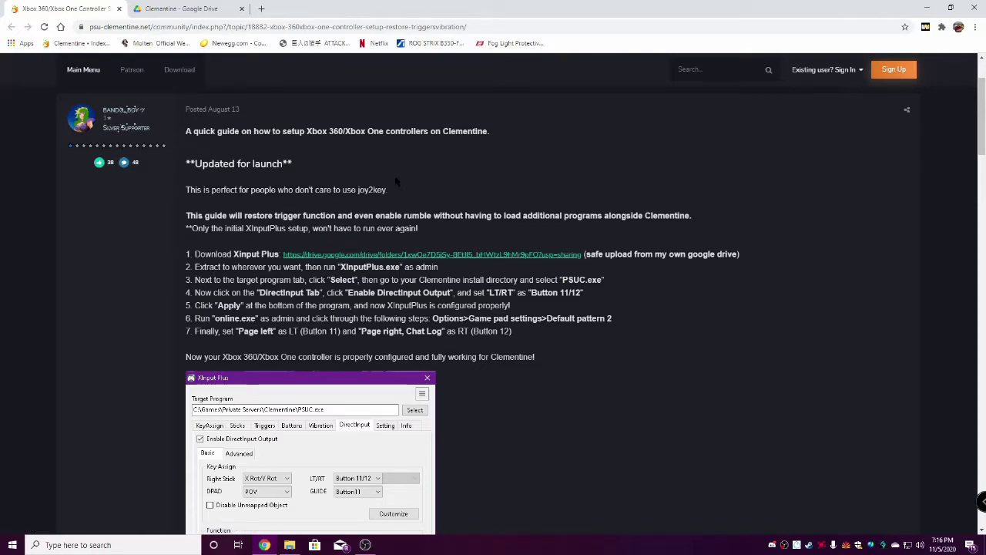
Download XInputPlus Ver4.15.zip from the shared Clementine folder in Google Drive and open the archive.
{"action": "left_click", "coordinate": [182, 8]}
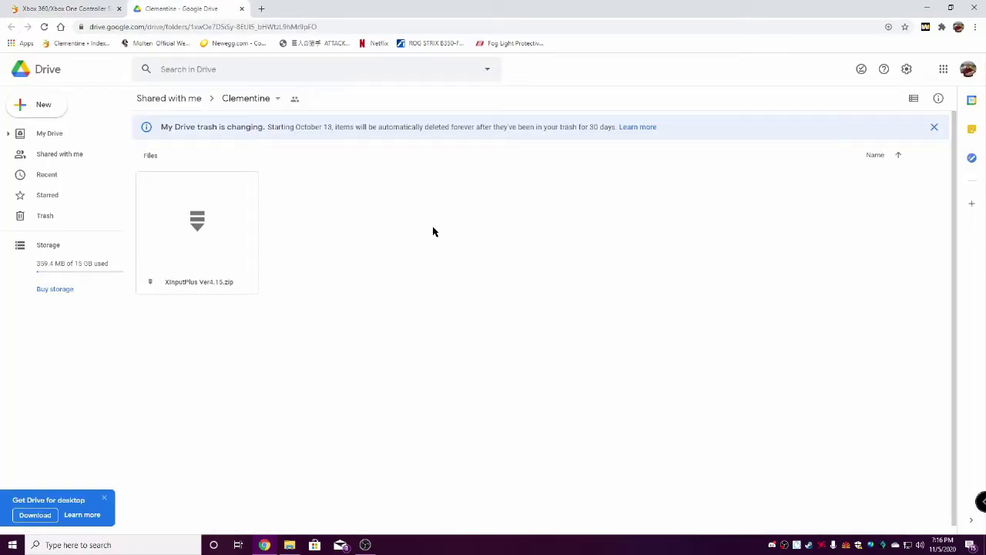
{"action": "right_click", "coordinate": [198, 216]}
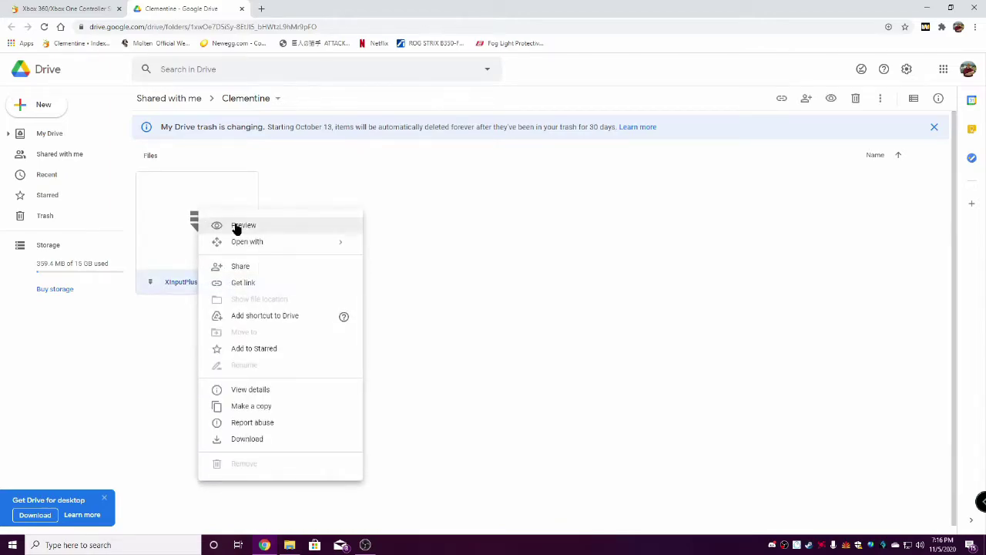
{"action": "left_click", "coordinate": [273, 439]}
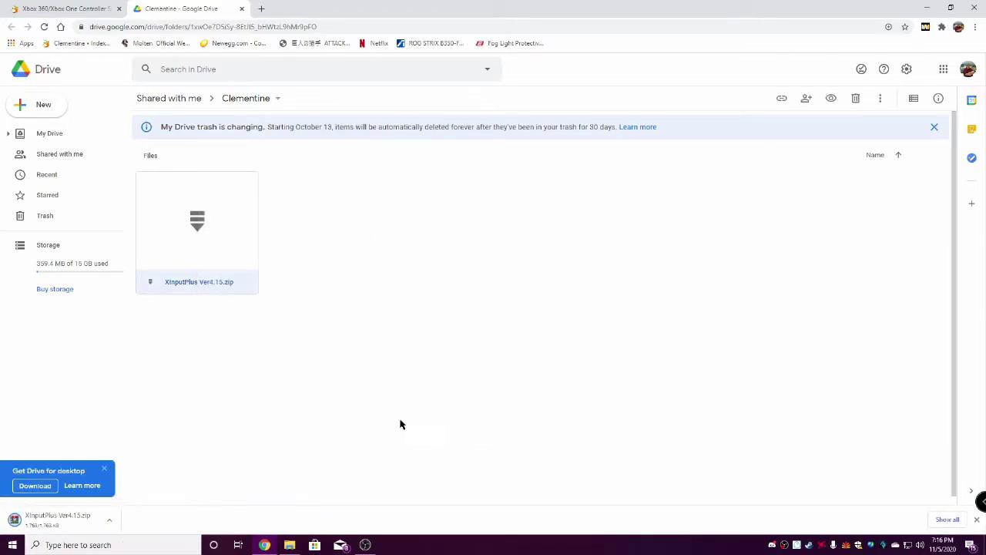
{"action": "left_click", "coordinate": [65, 521]}
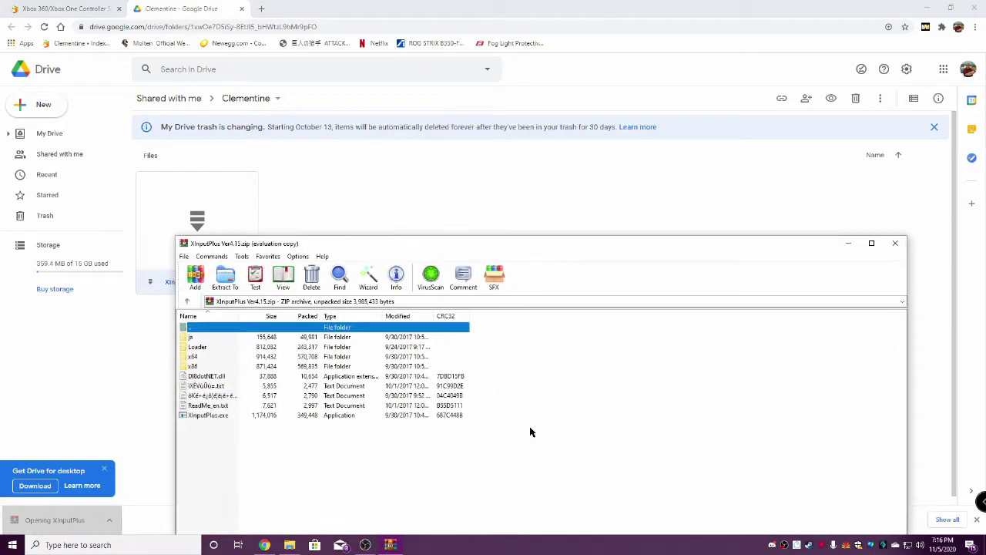
{"action": "left_click_drag", "start_coordinate": [658, 245], "coordinate": [662, 147]}
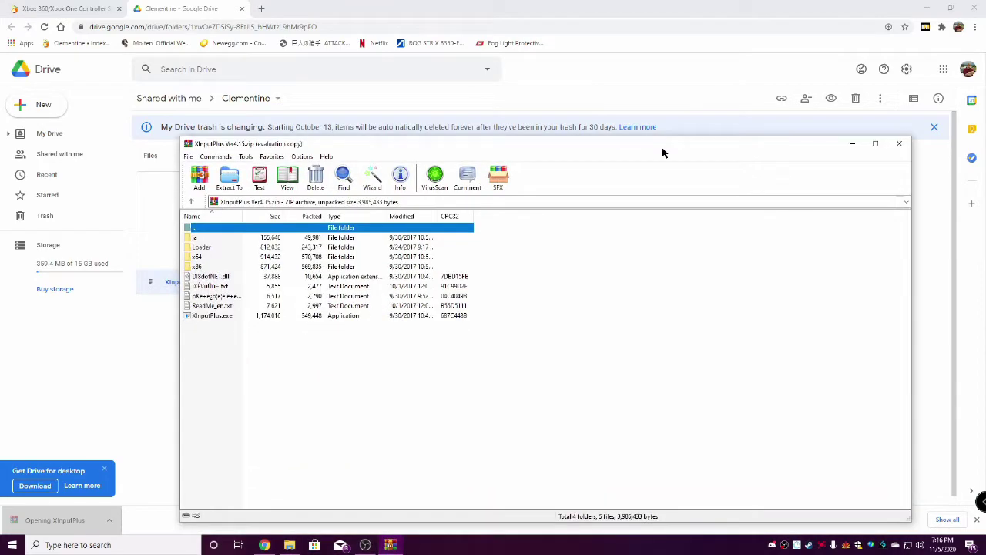
Create a new folder on the desktop with its default name and open it.
{"action": "left_click", "coordinate": [929, 7]}
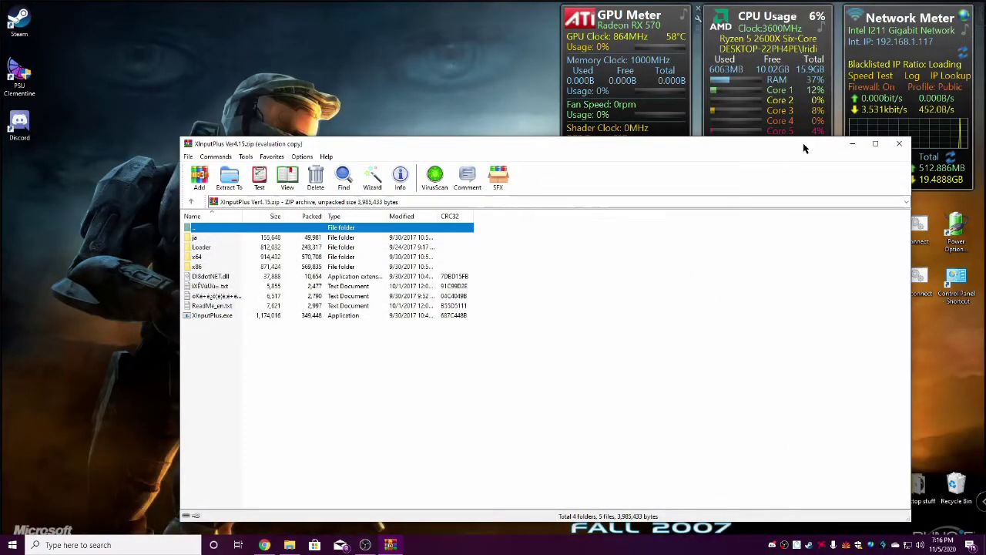
{"action": "right_click", "coordinate": [294, 99]}
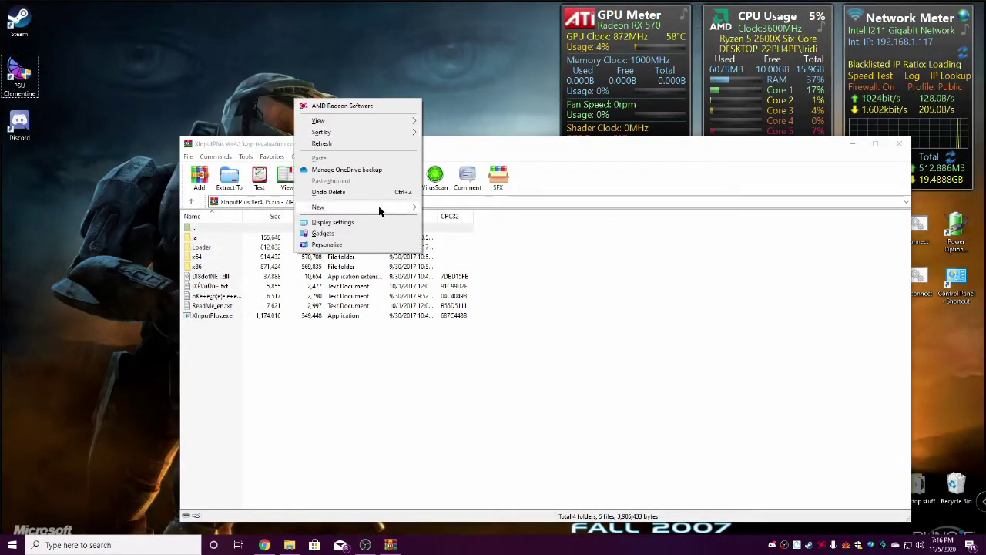
{"action": "mouse_move", "coordinate": [396, 209]}
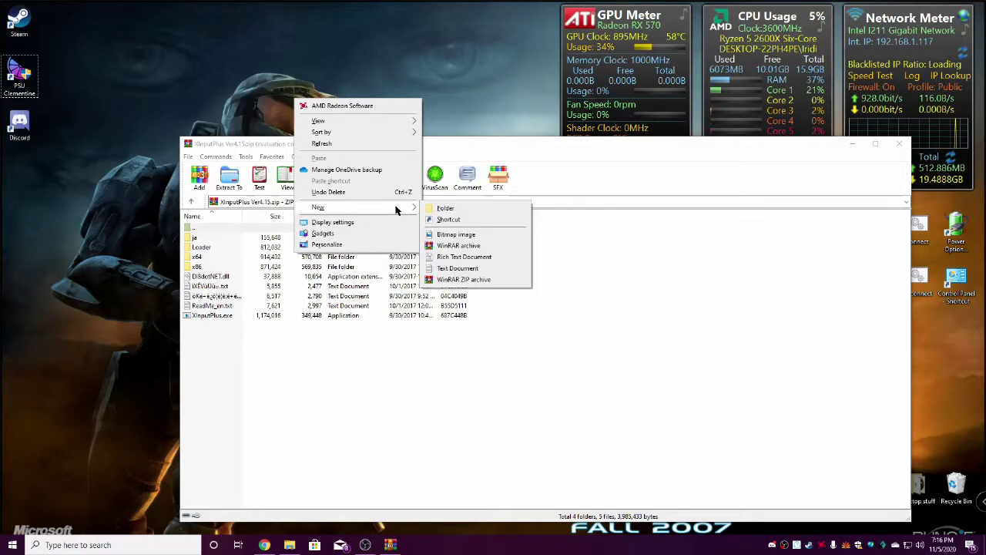
{"action": "left_click", "coordinate": [440, 208]}
{"action": "left_click_drag", "start_coordinate": [469, 147], "coordinate": [470, 166]}
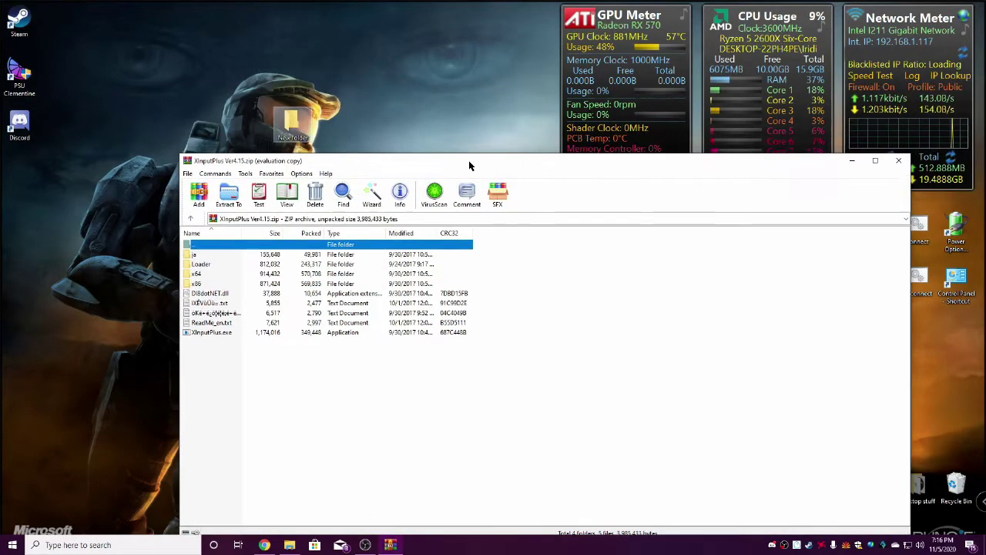
{"action": "left_click", "coordinate": [295, 123]}
{"action": "double_click", "coordinate": [295, 124]}
Extract all files and folders from the XInputPlus archive into the new desktop folder, and close the archive.
{"action": "left_click", "coordinate": [239, 433]}
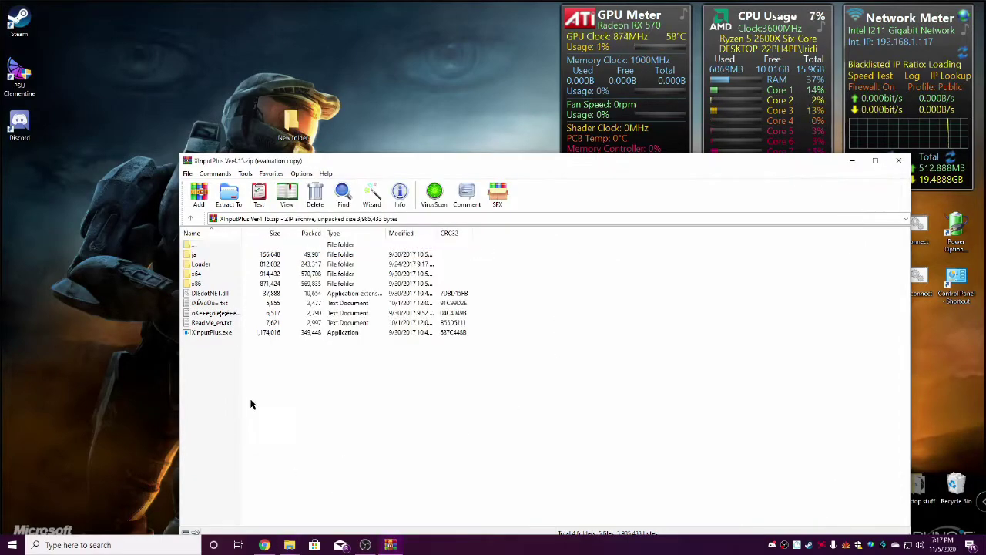
{"action": "mouse_move", "coordinate": [251, 403]}
{"action": "left_mouse_down"}
{"action": "mouse_move", "coordinate": [216, 292]}
{"action": "mouse_move", "coordinate": [255, 407]}
{"action": "left_mouse_up"}
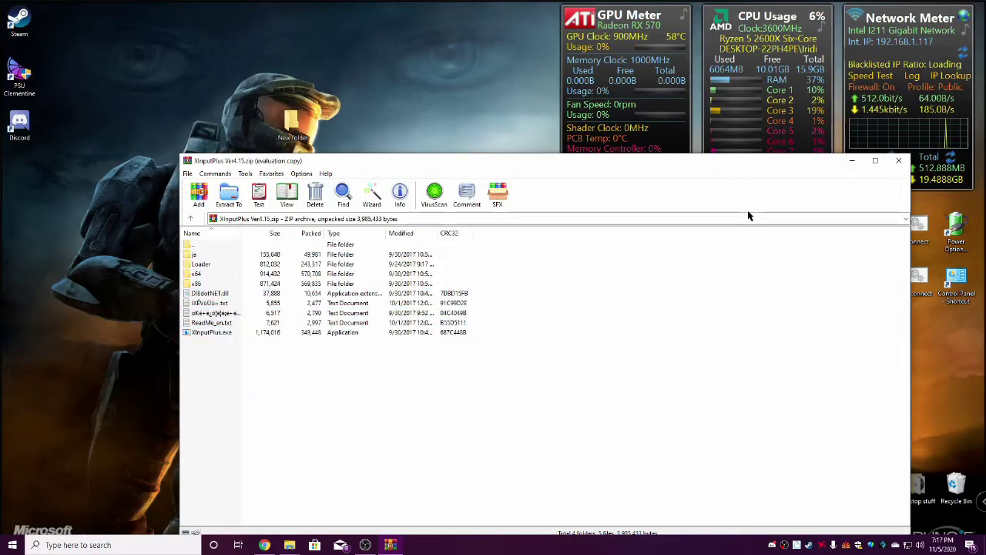
{"action": "left_click_drag", "start_coordinate": [701, 164], "coordinate": [674, 127]}
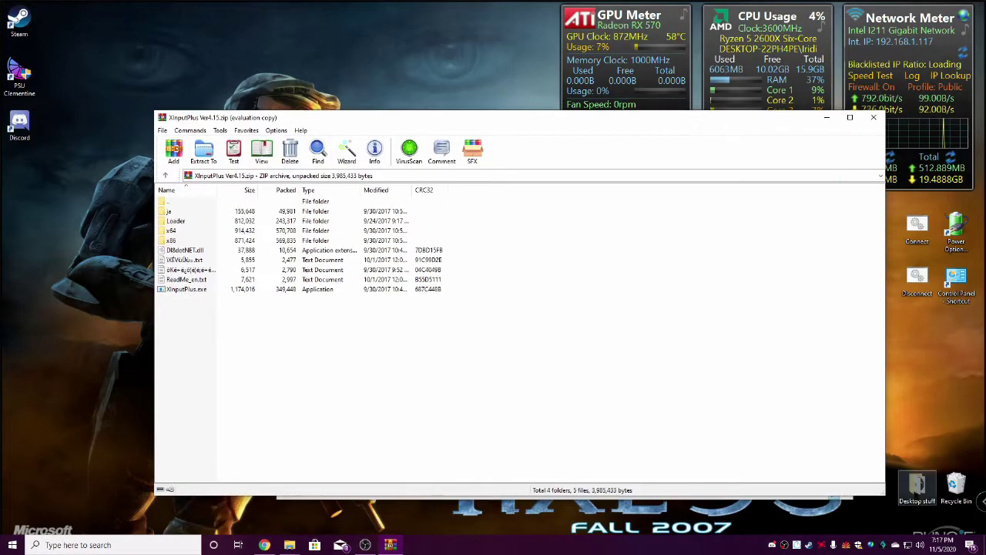
{"action": "left_click_drag", "start_coordinate": [885, 498], "coordinate": [594, 414]}
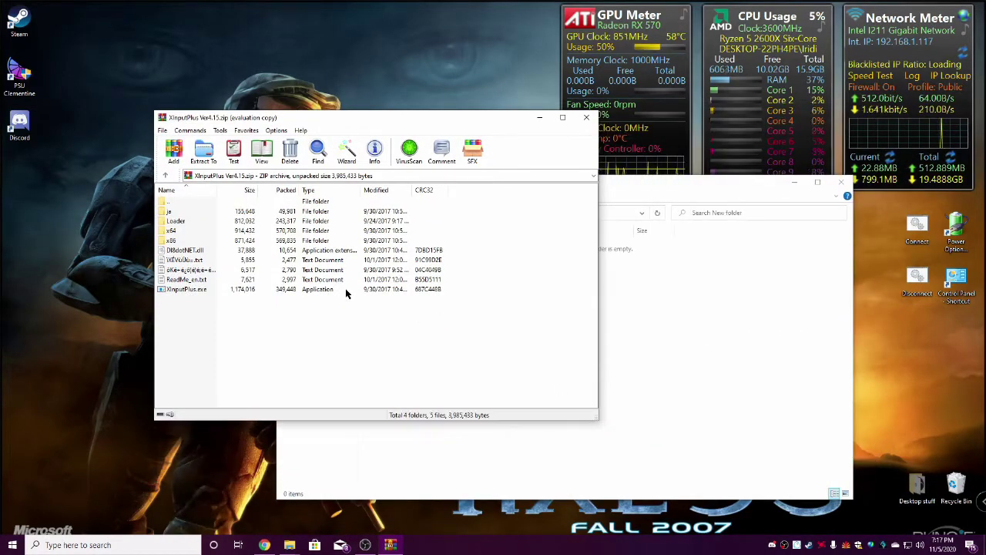
{"action": "left_click_drag", "start_coordinate": [222, 310], "coordinate": [665, 357]}
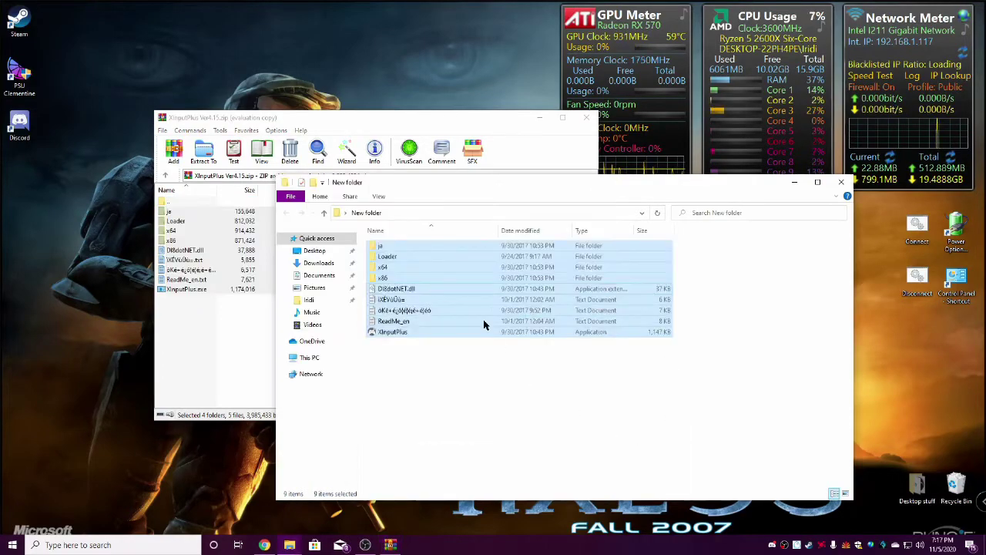
{"action": "left_click", "coordinate": [475, 434]}
{"action": "left_click", "coordinate": [586, 117]}
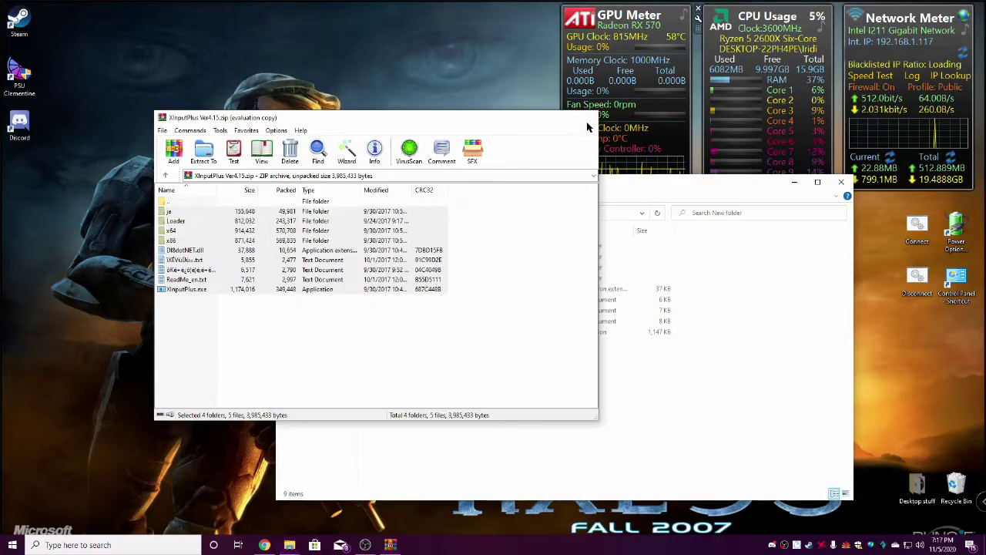
Launch XInputPlus from the extracted files and set the left stick's dead zone to 20%.
{"action": "left_click", "coordinate": [393, 332]}
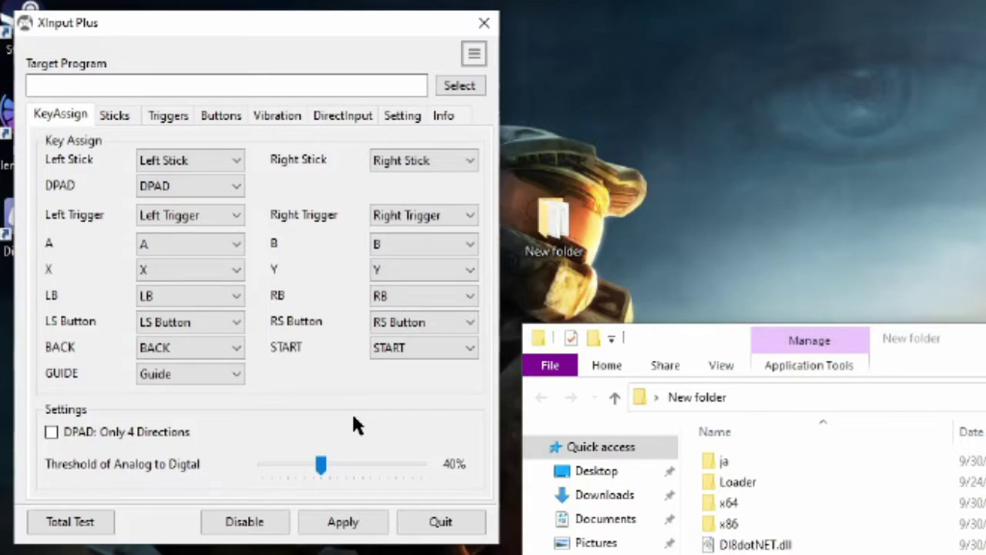
{"action": "left_click", "coordinate": [339, 117]}
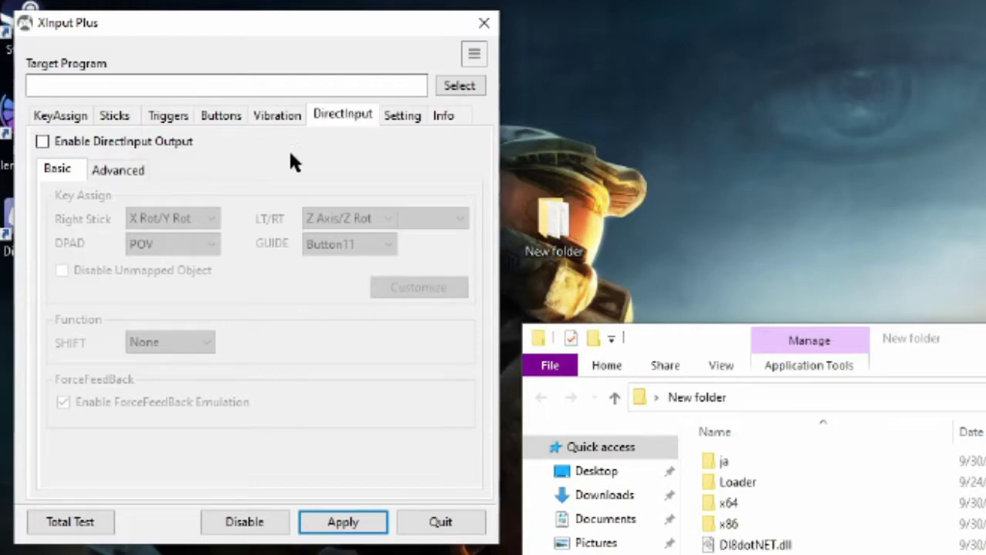
{"action": "left_click", "coordinate": [113, 113]}
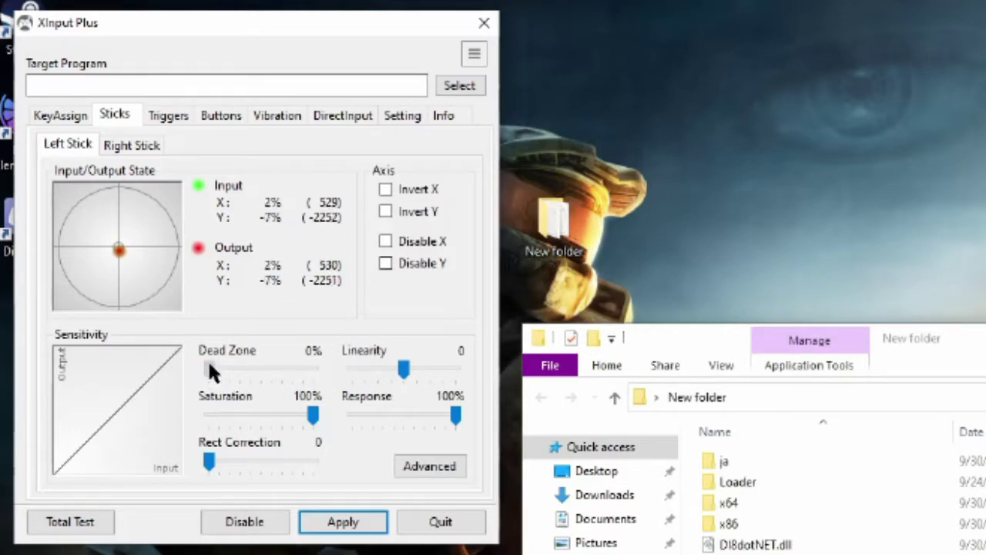
{"action": "left_click_drag", "start_coordinate": [209, 362], "coordinate": [221, 361]}
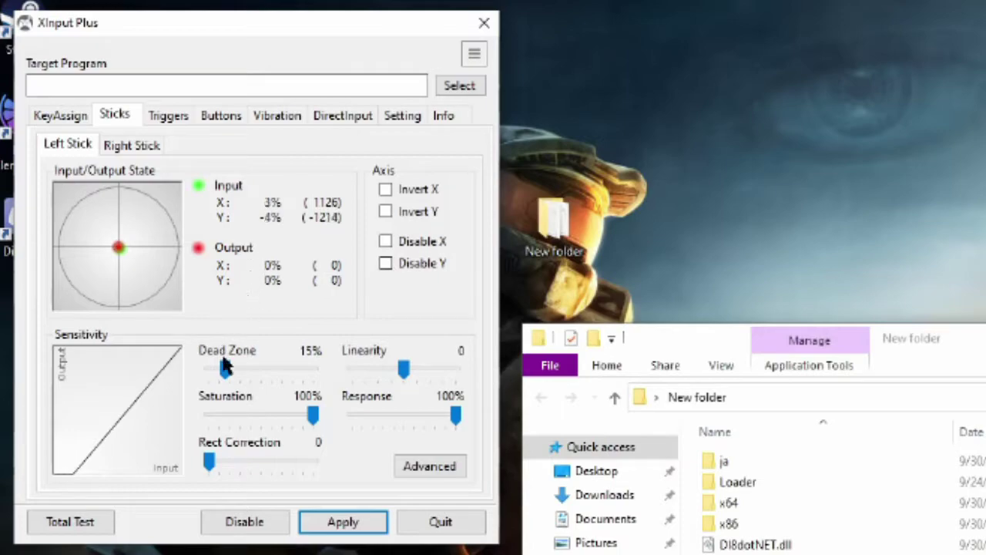
{"action": "left_click_drag", "start_coordinate": [224, 367], "coordinate": [229, 368]}
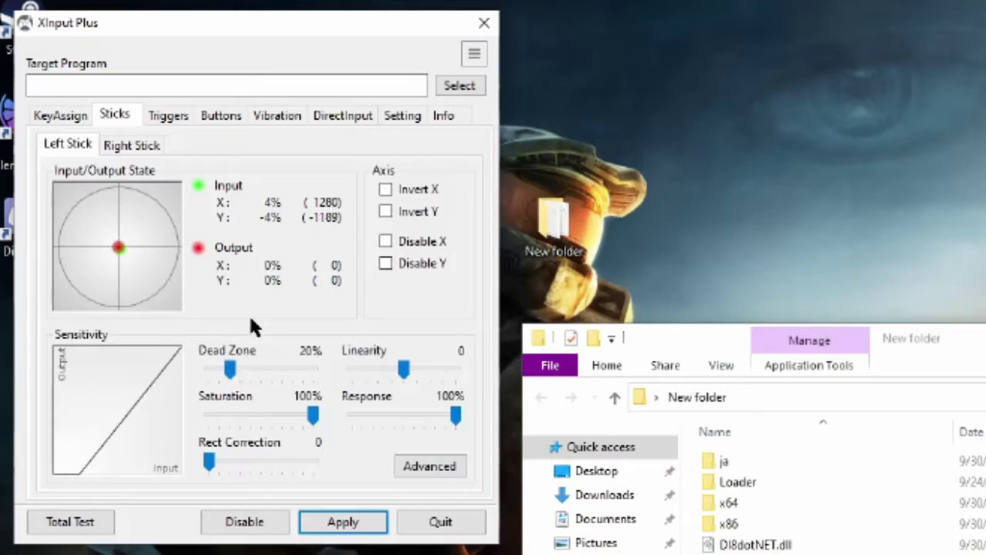
Raise the right stick's dead zone to 20% and reduce it slightly from there.
{"action": "left_click", "coordinate": [133, 147]}
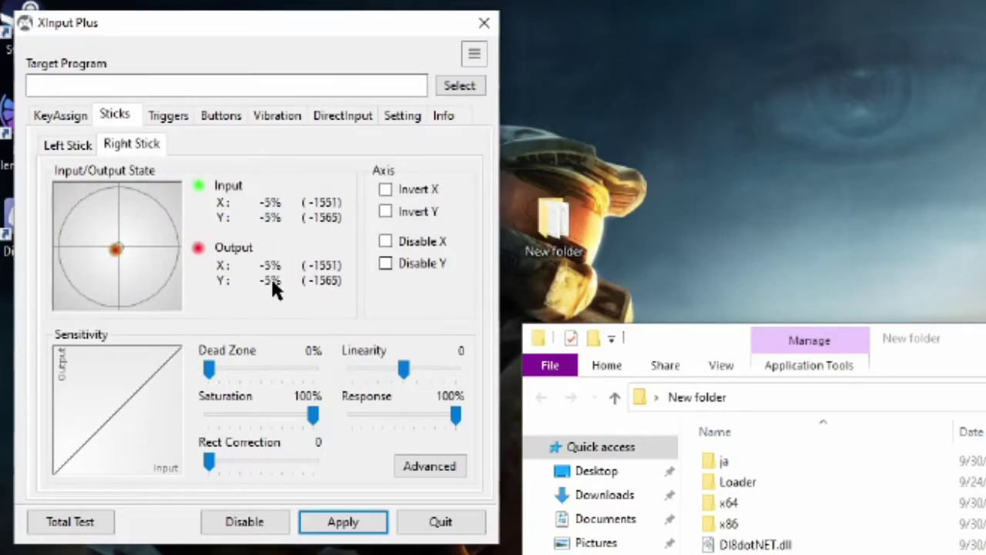
{"action": "left_click_drag", "start_coordinate": [209, 371], "coordinate": [231, 375]}
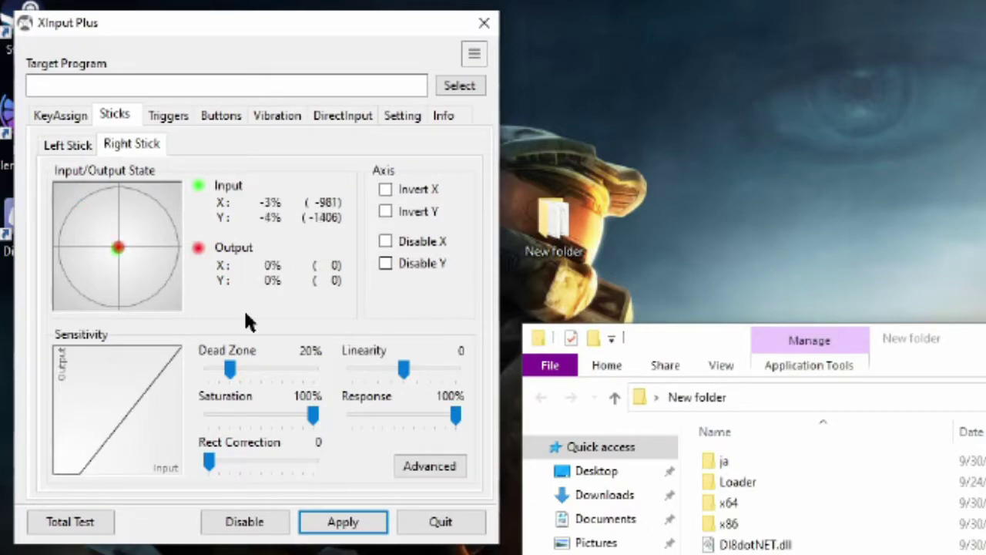
{"action": "left_click_drag", "start_coordinate": [231, 369], "coordinate": [221, 367]}
Set the left stick's dead zone to 15%.
{"action": "left_click", "coordinate": [59, 146]}
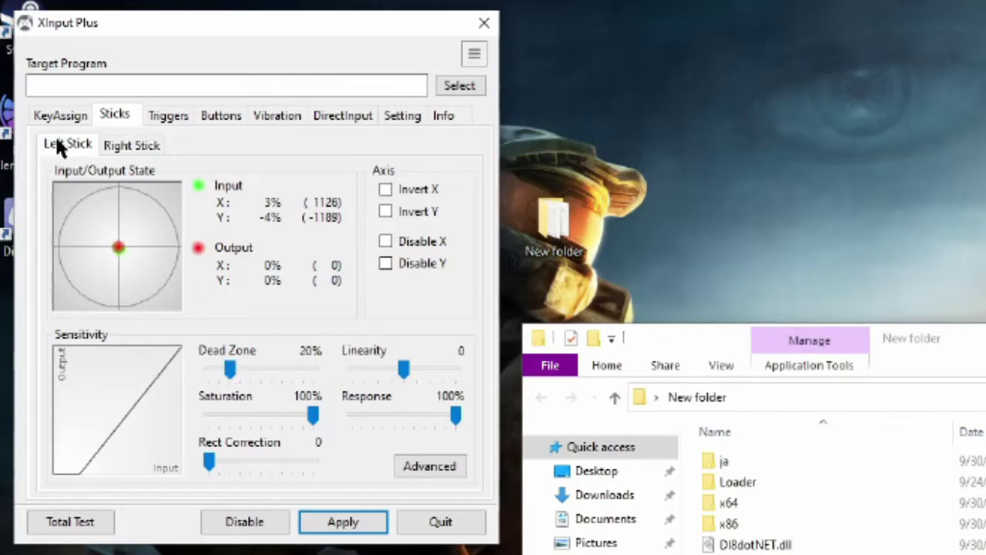
{"action": "left_click_drag", "start_coordinate": [228, 369], "coordinate": [216, 367]}
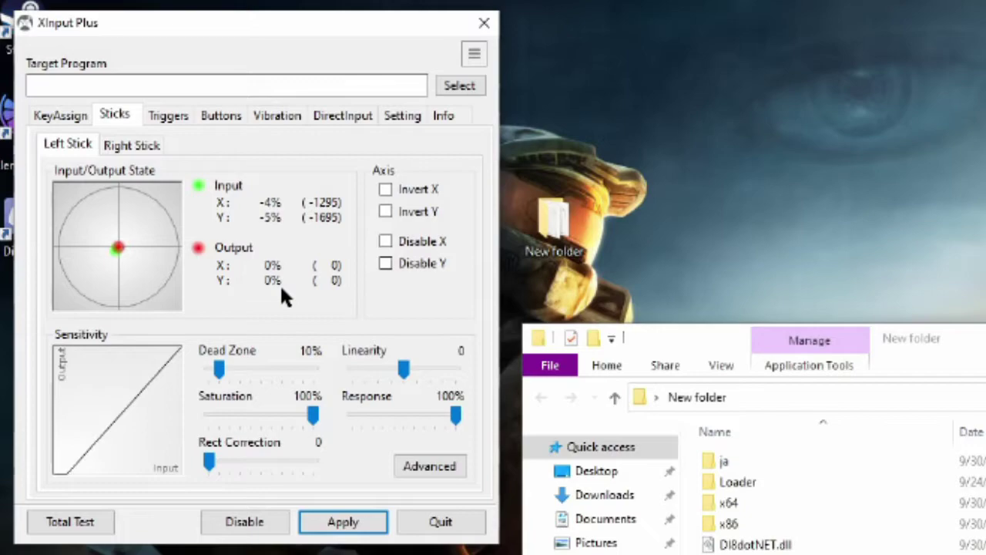
{"action": "left_click_drag", "start_coordinate": [219, 370], "coordinate": [224, 375]}
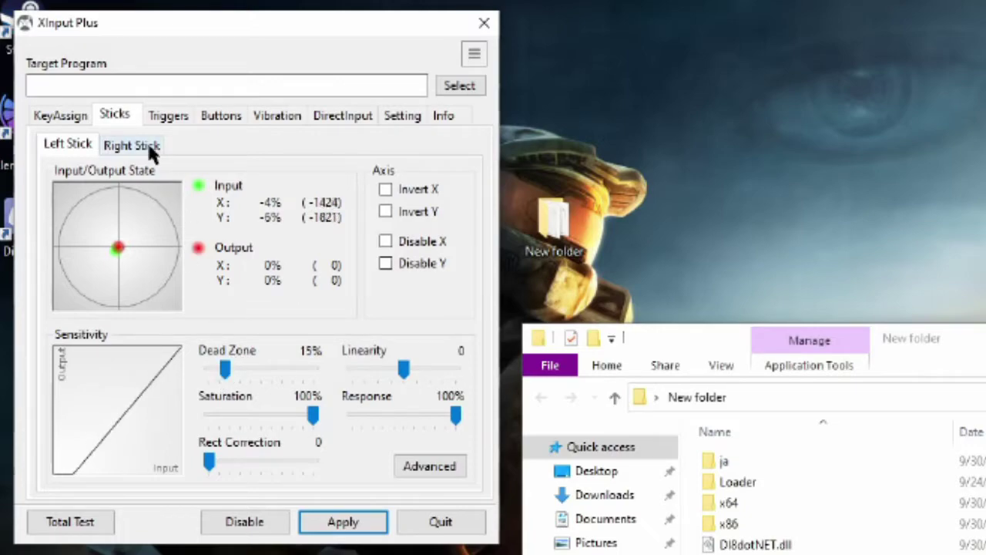
Review the settings for both triggers, button rapid fire, hold and switching, vibration, and DirectInput.
{"action": "left_click", "coordinate": [164, 115]}
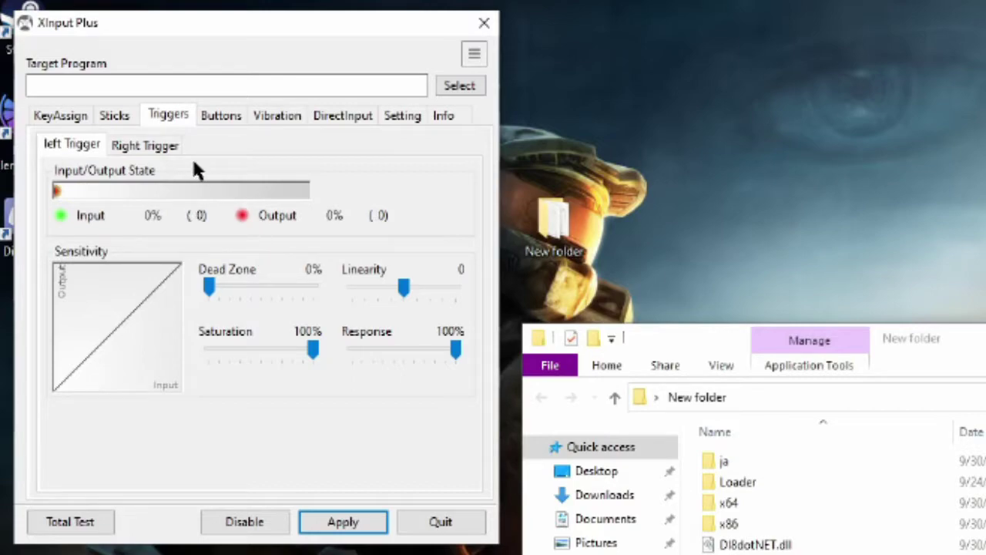
{"action": "left_click", "coordinate": [161, 148]}
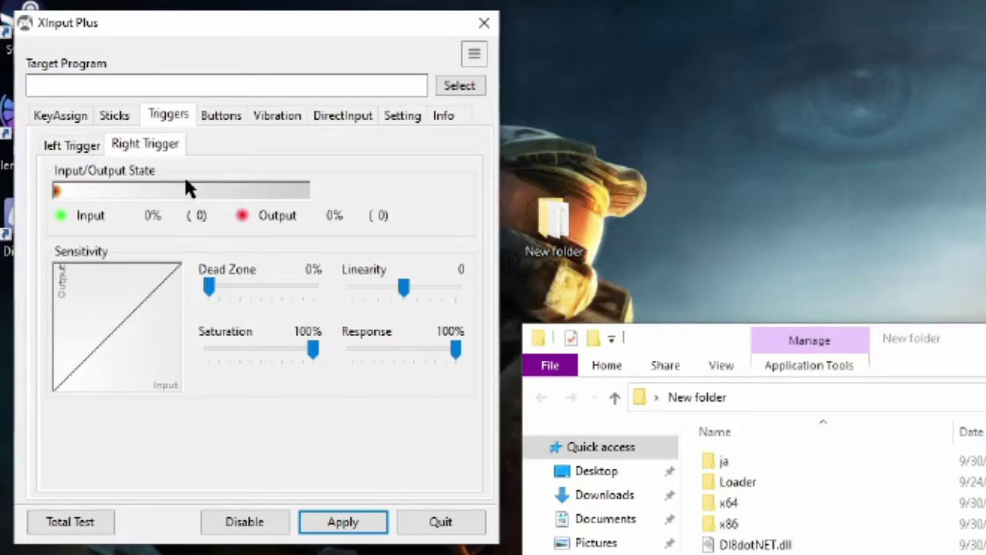
{"action": "left_click", "coordinate": [221, 116]}
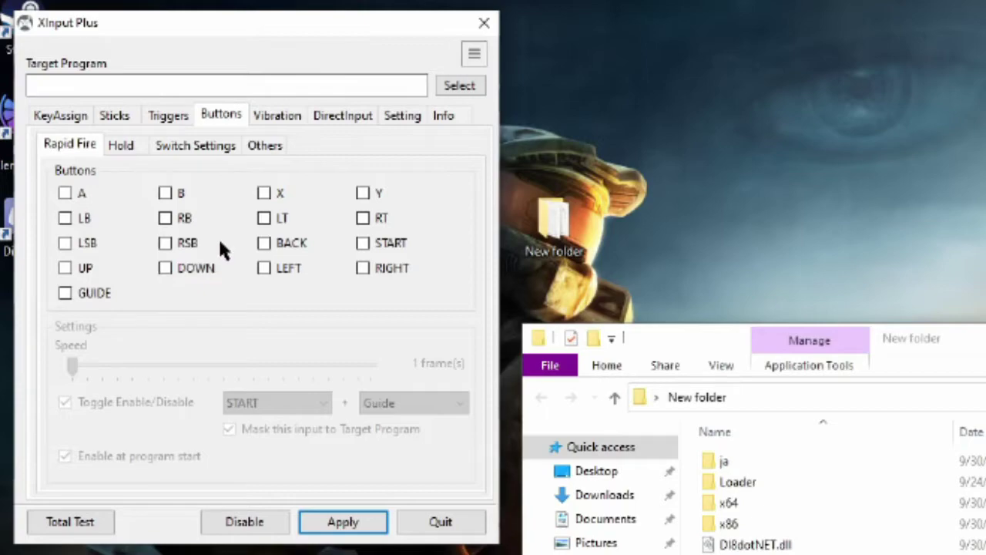
{"action": "left_click", "coordinate": [120, 145]}
{"action": "left_click", "coordinate": [196, 146]}
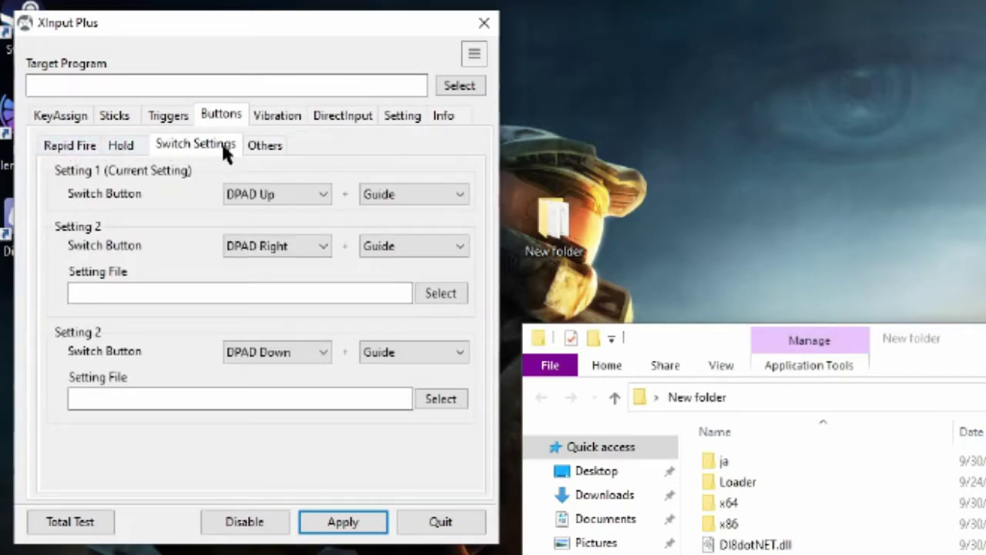
{"action": "left_click", "coordinate": [120, 146]}
{"action": "left_click", "coordinate": [276, 114]}
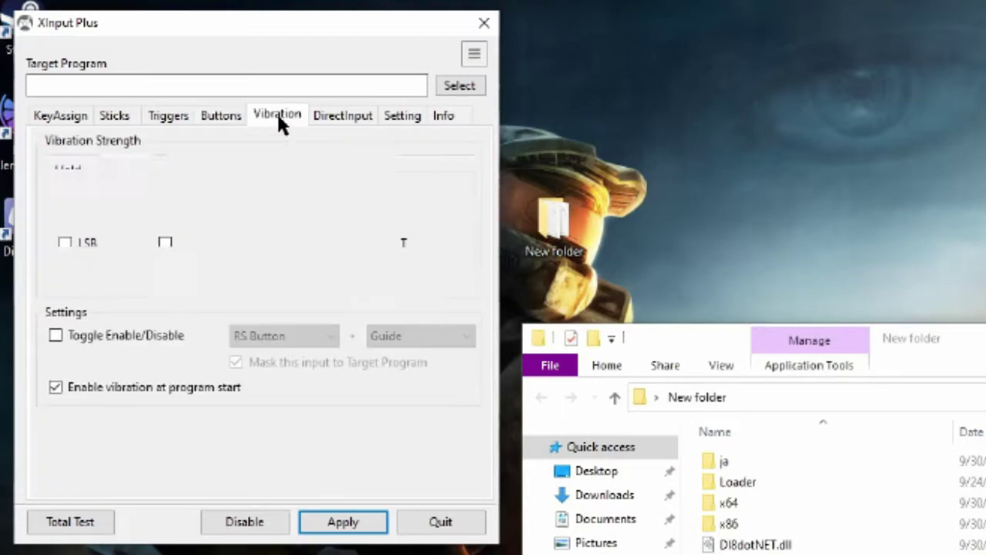
{"action": "left_click", "coordinate": [348, 117]}
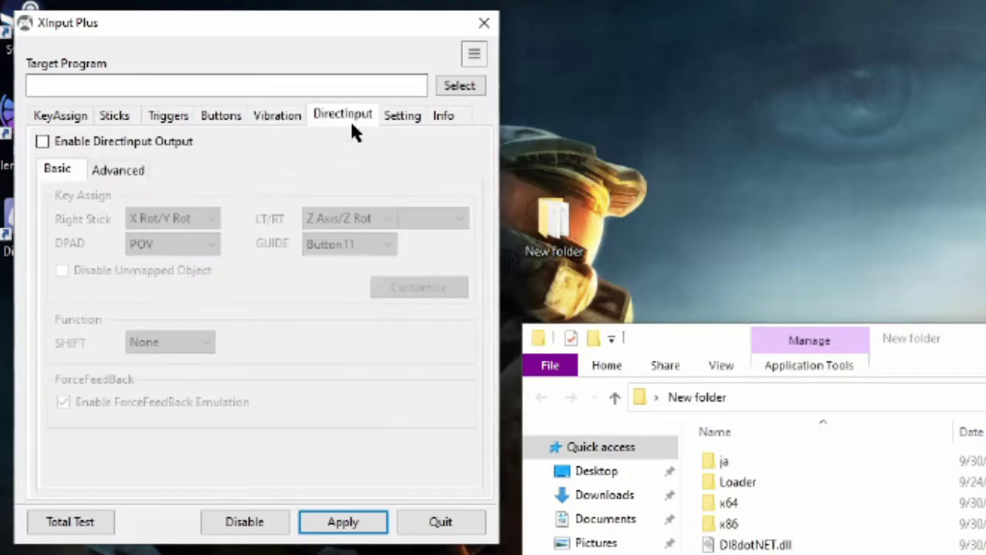
Enable DirectInput output and assign the right stick to Z Axis/Z Rot.
{"action": "left_click", "coordinate": [95, 143]}
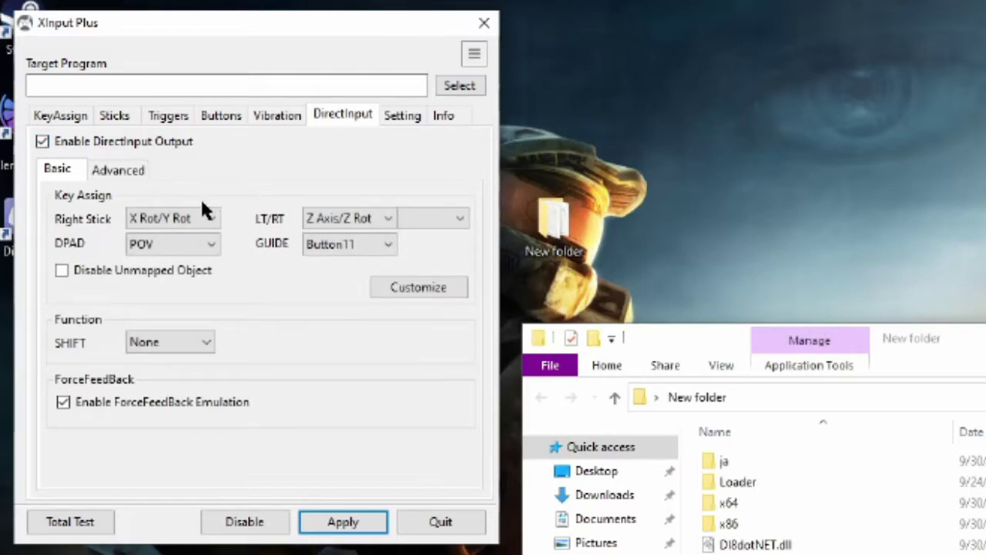
{"action": "left_click", "coordinate": [185, 219]}
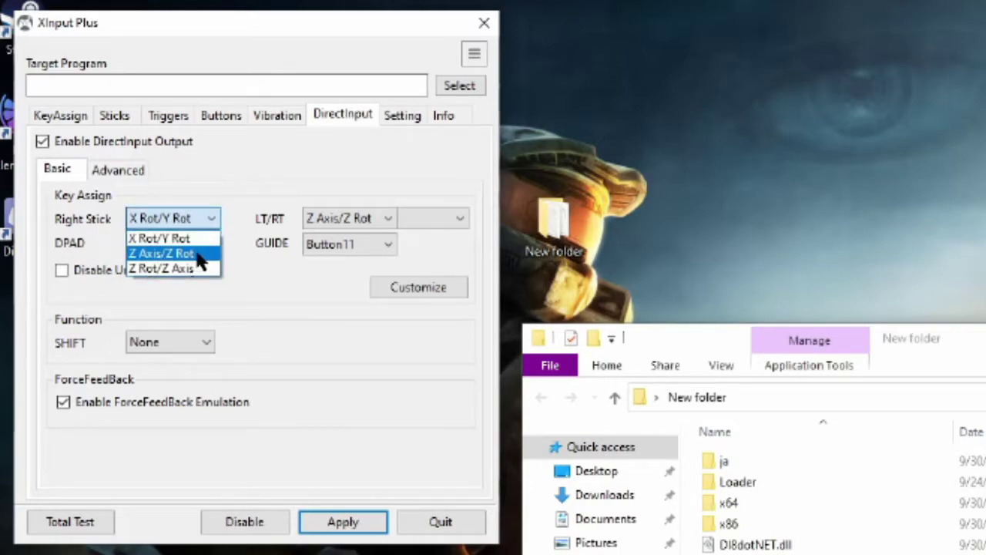
{"action": "left_click", "coordinate": [193, 256]}
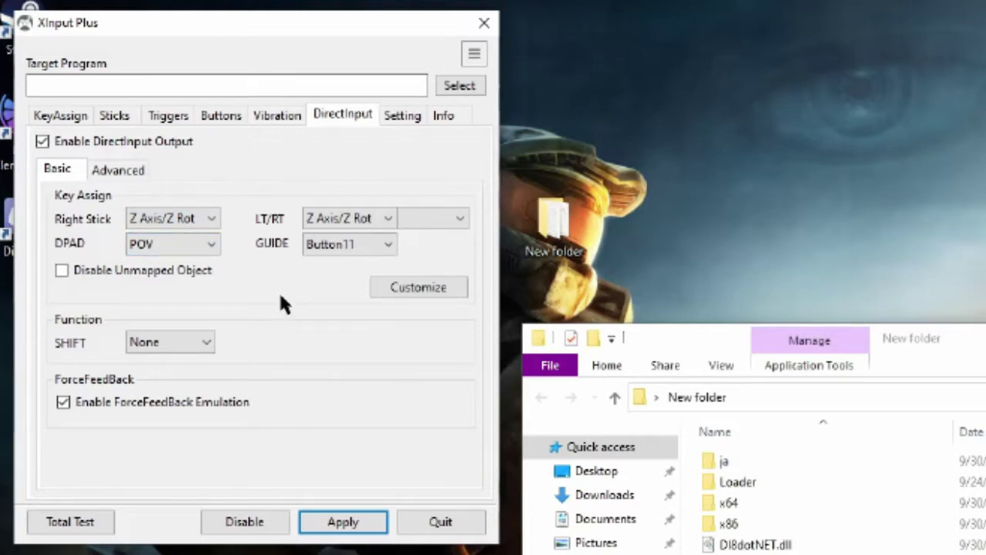
Assign the LT/RT triggers to Button 12/13 in the DirectInput key assignments.
{"action": "left_click", "coordinate": [371, 213]}
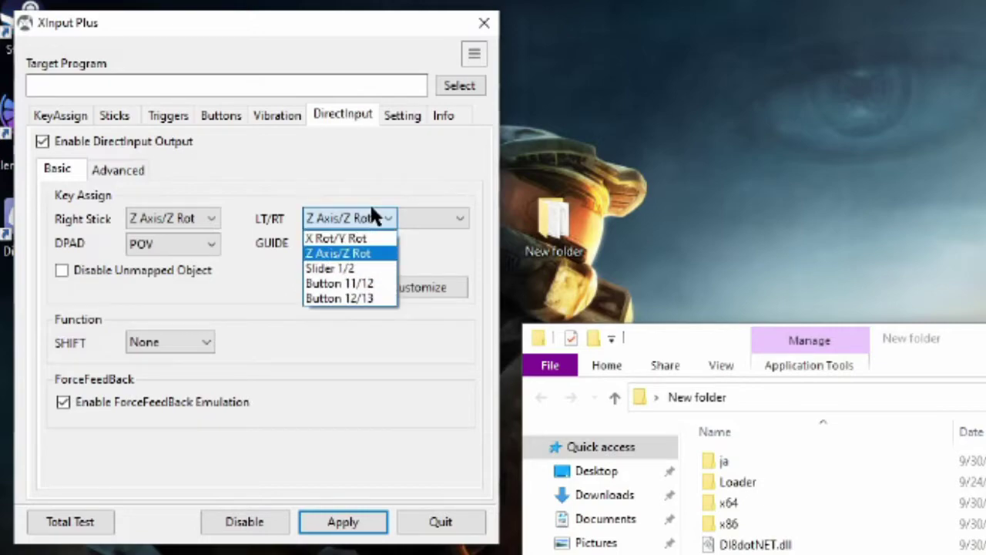
{"action": "left_click", "coordinate": [371, 299]}
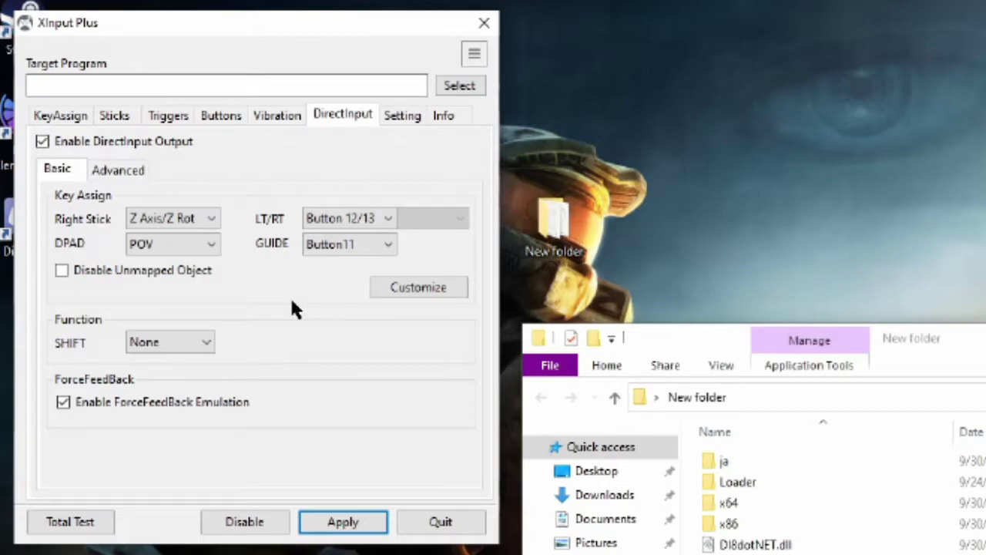
{"action": "left_click", "coordinate": [383, 218]}
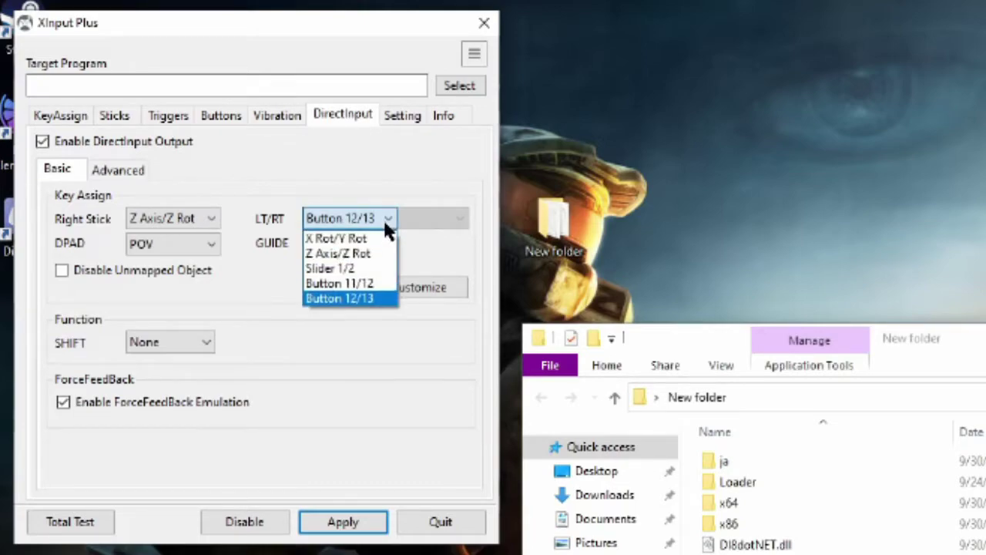
{"action": "left_click", "coordinate": [374, 299]}
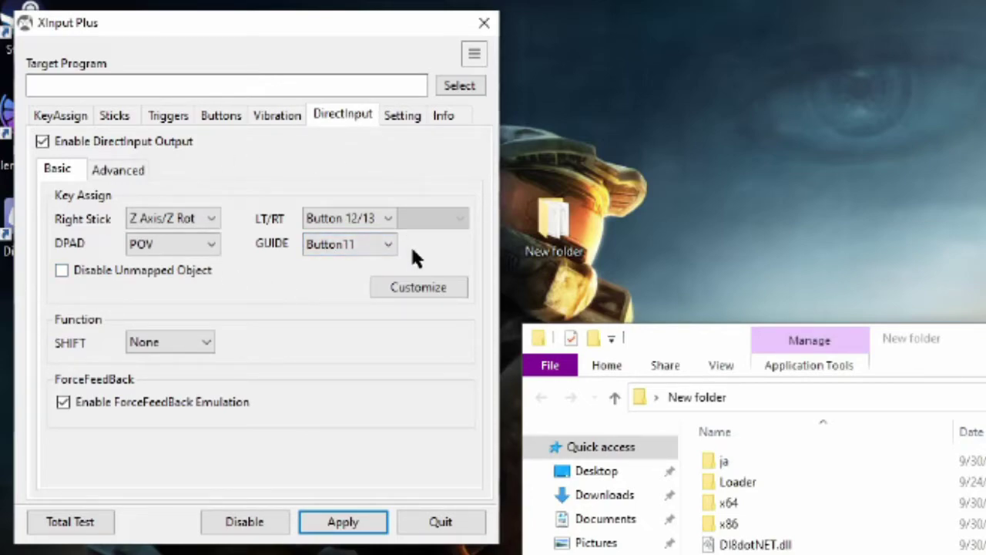
Choose PSUC.exe from D:\SEGA\PSU Clementine as the target program and apply XInput Plus to it.
{"action": "left_click", "coordinate": [460, 86]}
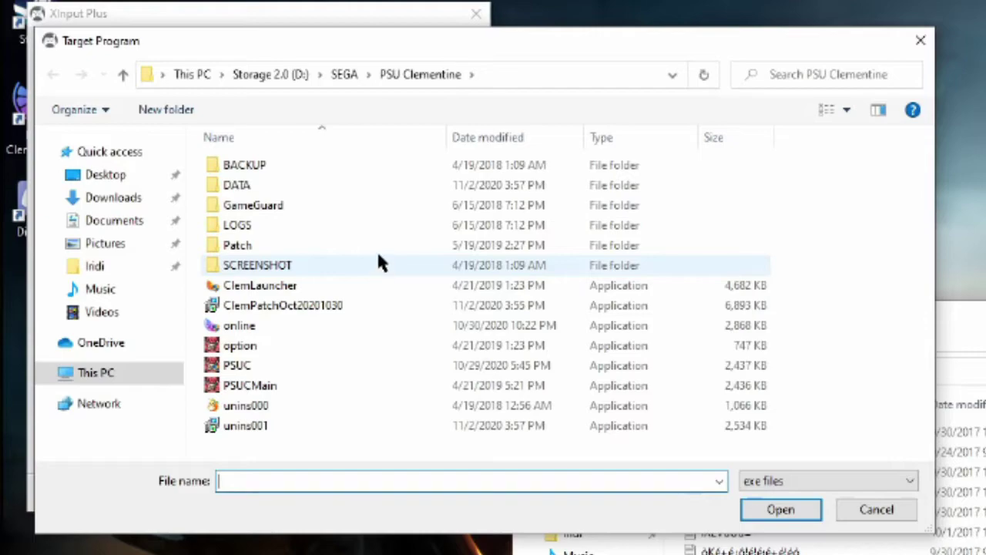
{"action": "left_click", "coordinate": [339, 73]}
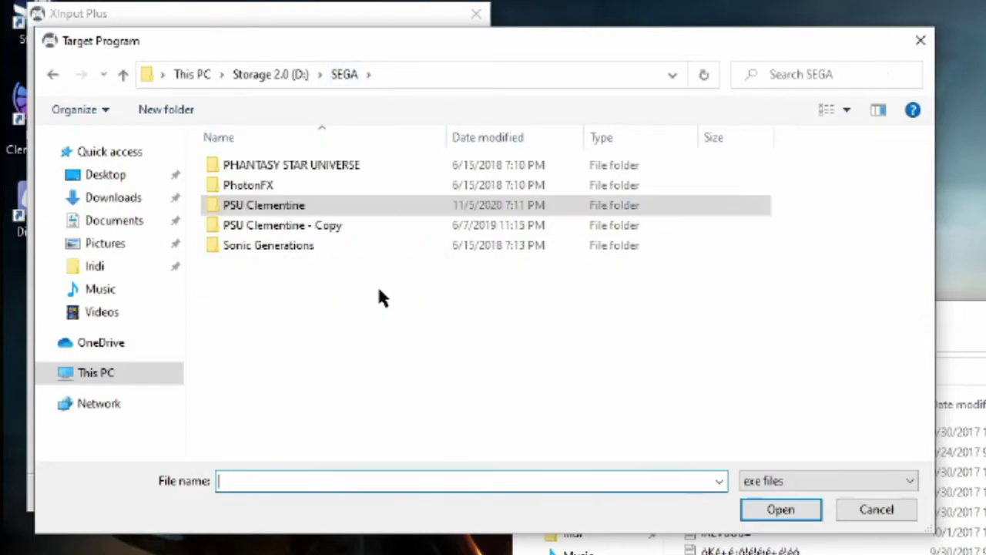
{"action": "left_click", "coordinate": [266, 75]}
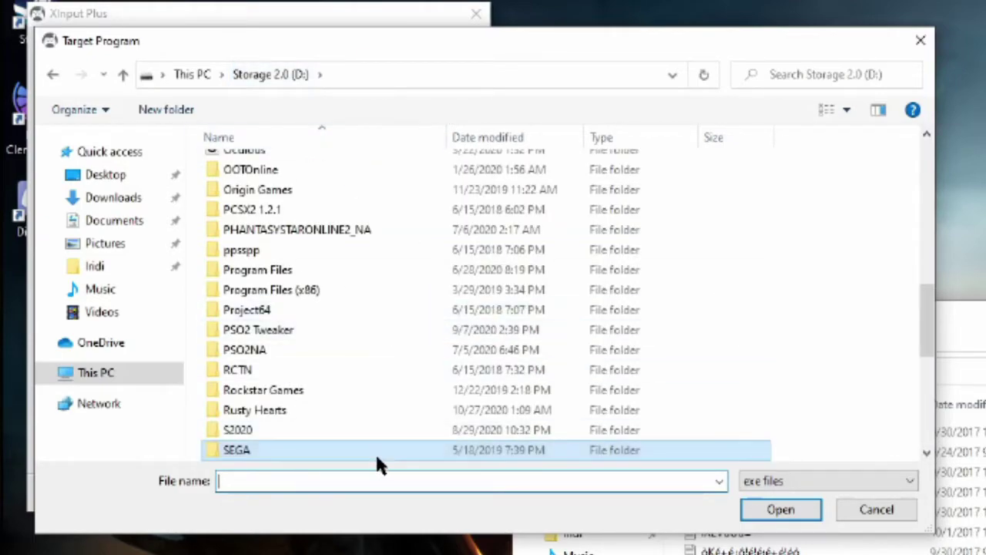
{"action": "double_click", "coordinate": [336, 450]}
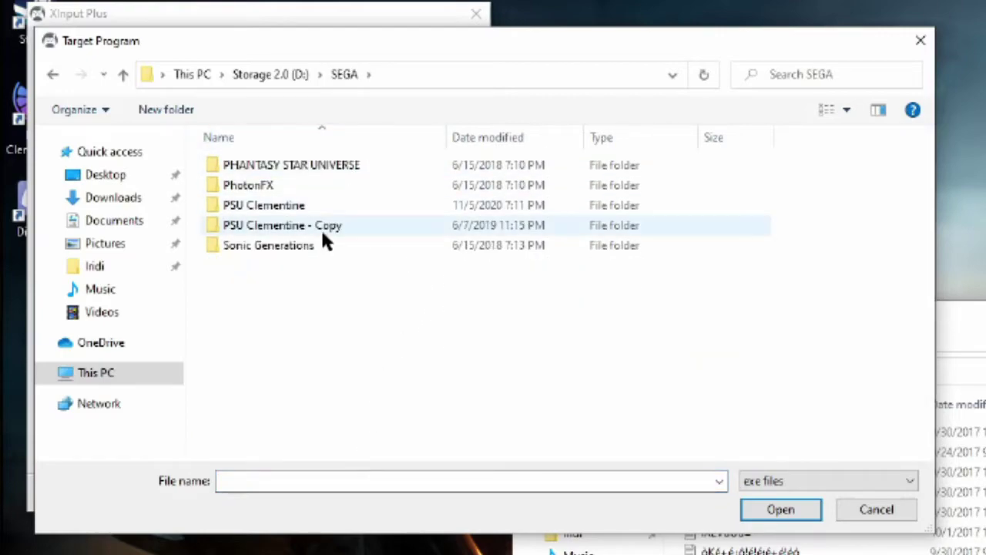
{"action": "double_click", "coordinate": [309, 204]}
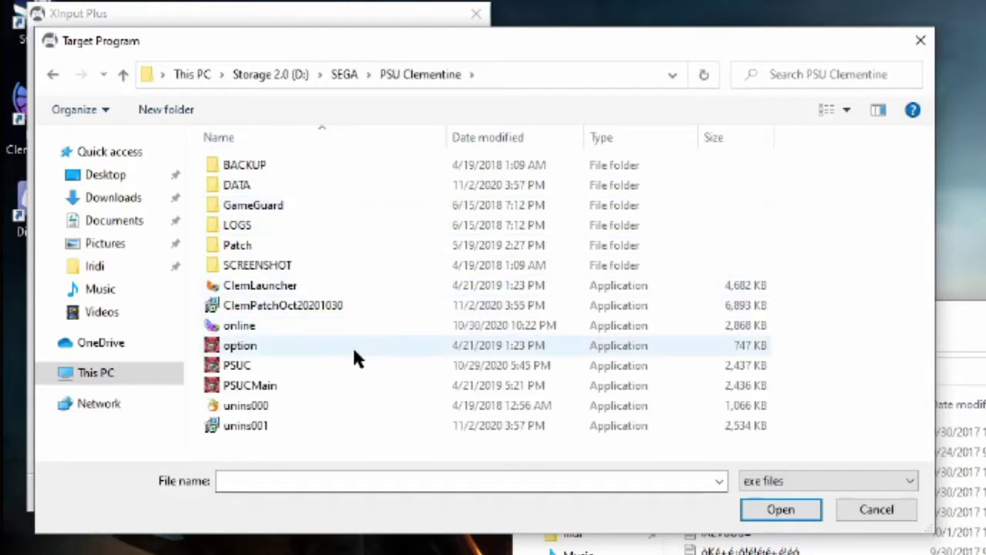
{"action": "double_click", "coordinate": [301, 368]}
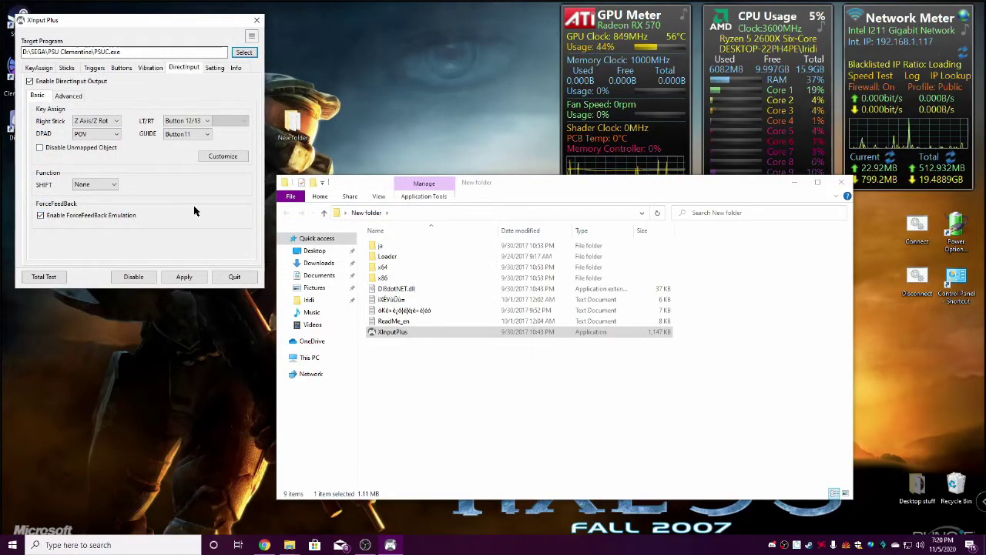
{"action": "left_click", "coordinate": [185, 277]}
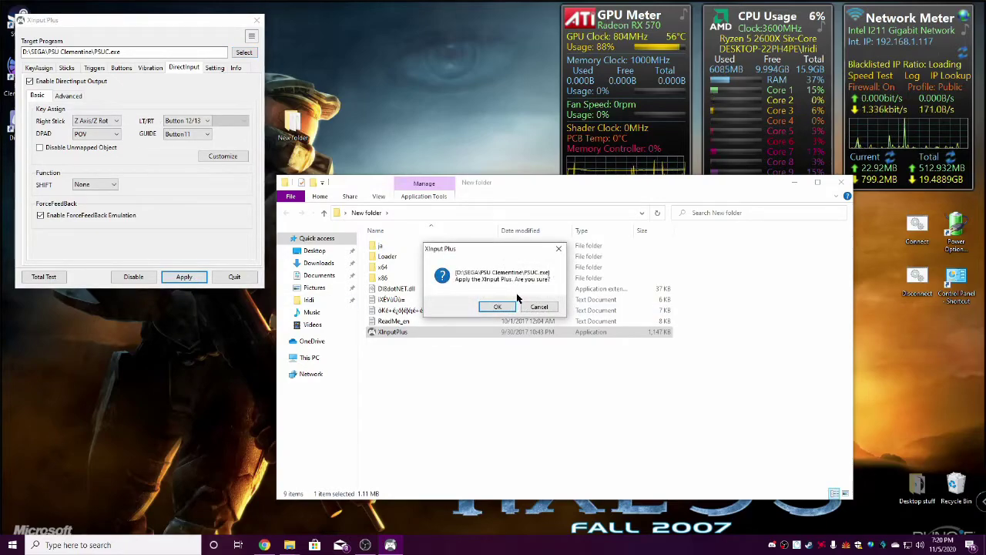
{"action": "left_click", "coordinate": [502, 309]}
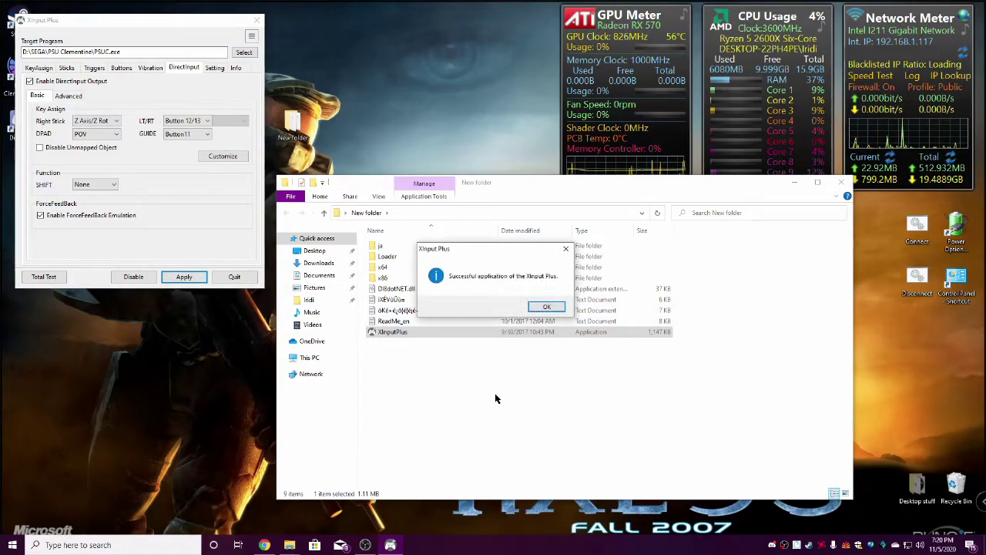
Inspect the PSU Clementine folder for the files added by XInput Plus, and minimize it.
{"action": "mouse_move", "coordinate": [289, 545]}
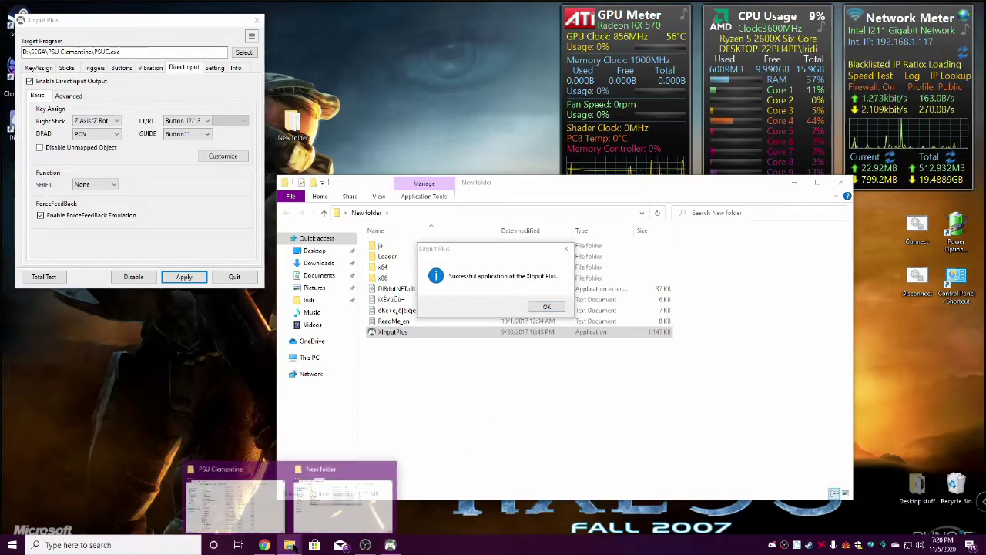
{"action": "left_click", "coordinate": [236, 500]}
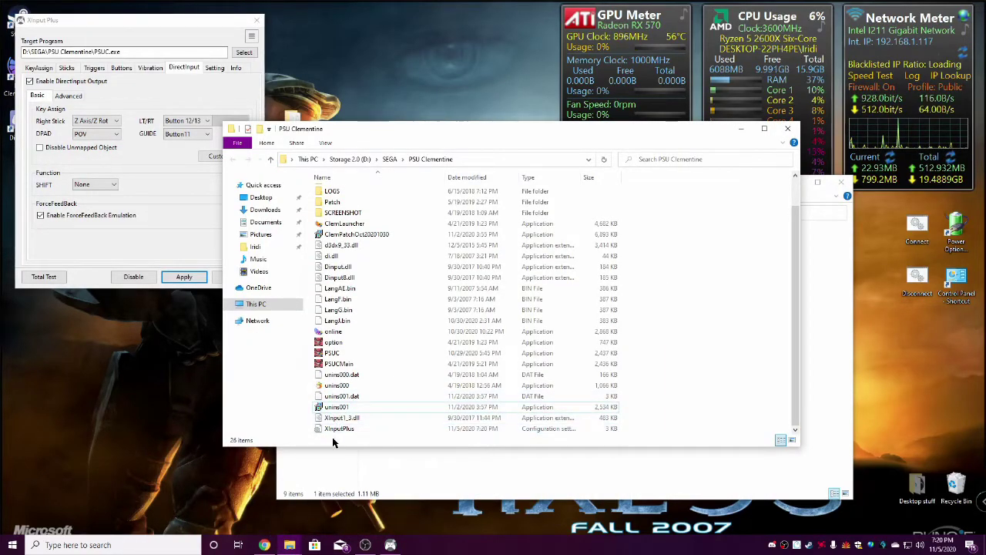
{"action": "left_click_drag", "start_coordinate": [742, 434], "coordinate": [608, 418]}
{"action": "left_click", "coordinate": [719, 406]}
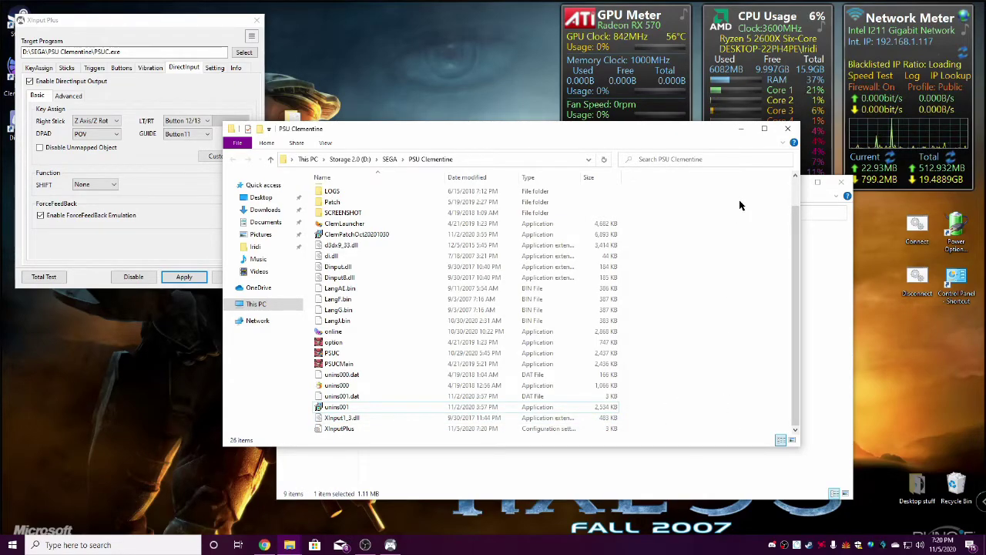
{"action": "left_click", "coordinate": [742, 131]}
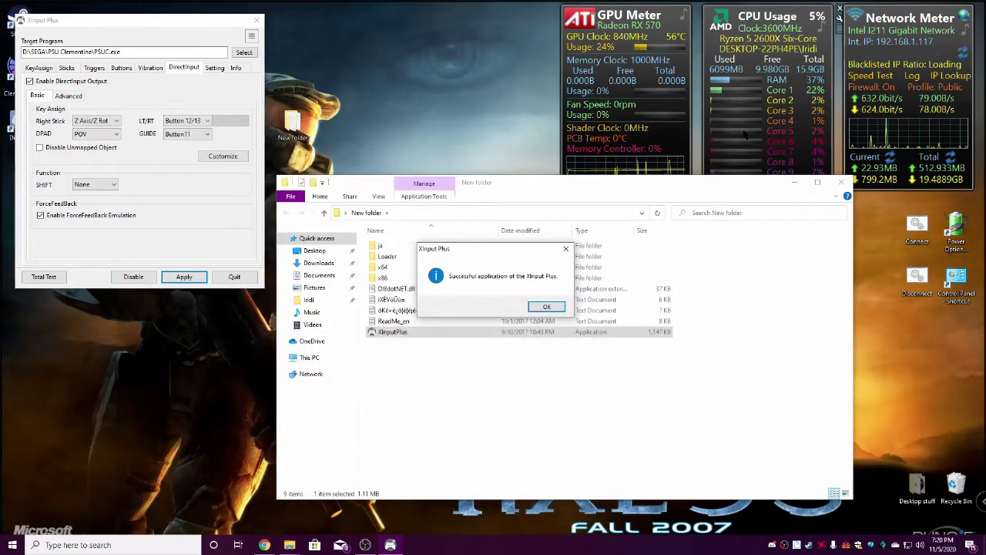
Dismiss the application message, quit XInput Plus and close its extracted folder.
{"action": "left_click", "coordinate": [548, 307]}
{"action": "left_click", "coordinate": [234, 276]}
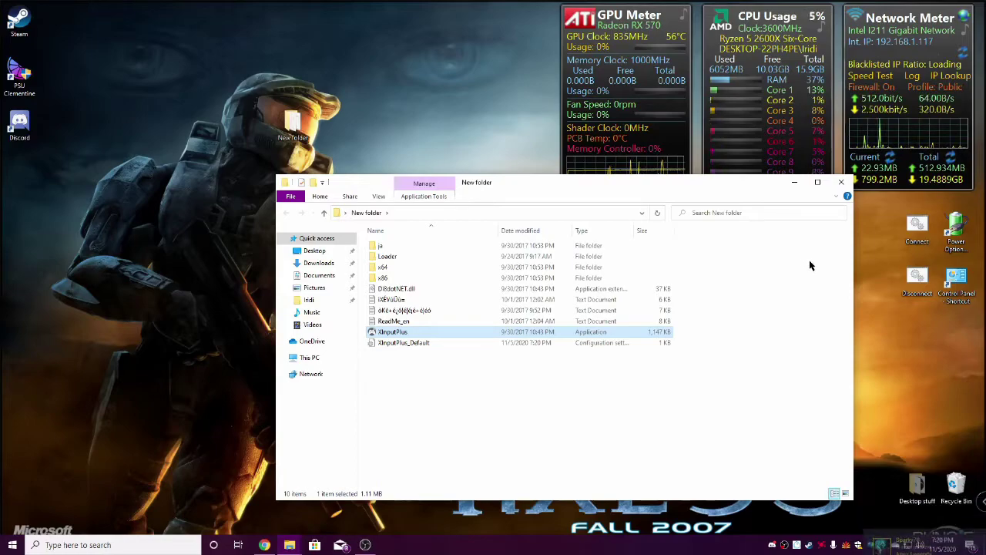
{"action": "left_click", "coordinate": [841, 184]}
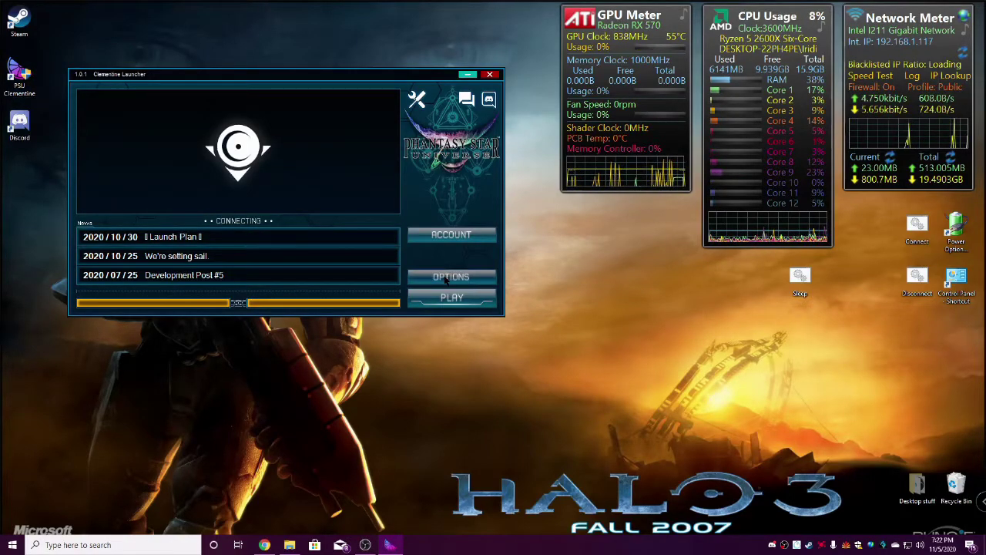
Open the game pad settings from the Clementine Launcher's options and load Default pattern 2.
{"action": "left_click", "coordinate": [452, 276]}
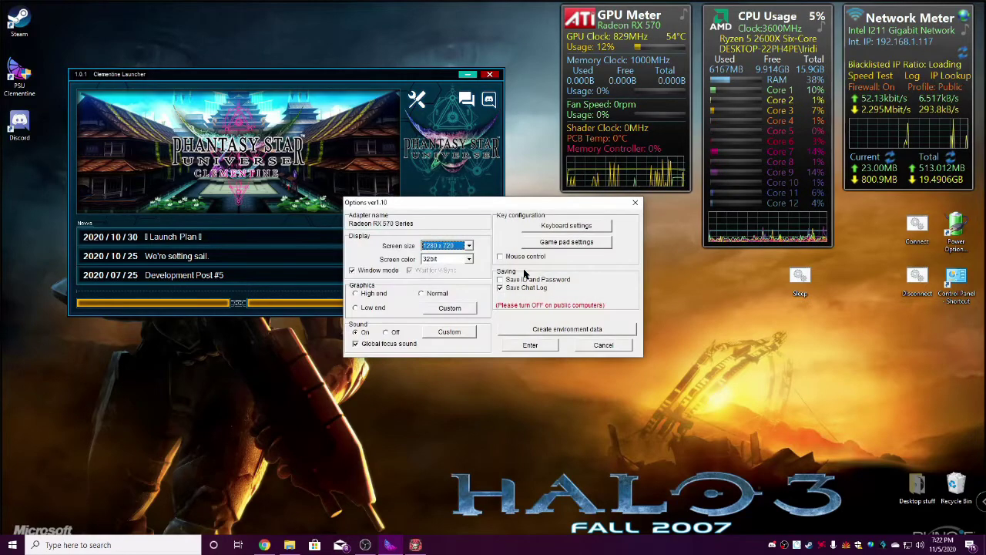
{"action": "left_click", "coordinate": [583, 245]}
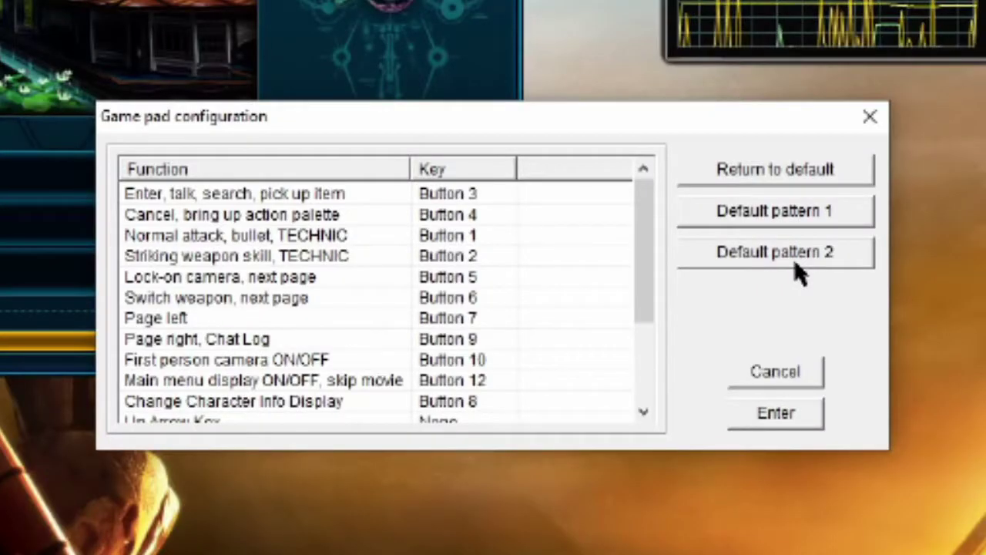
{"action": "left_click", "coordinate": [796, 262]}
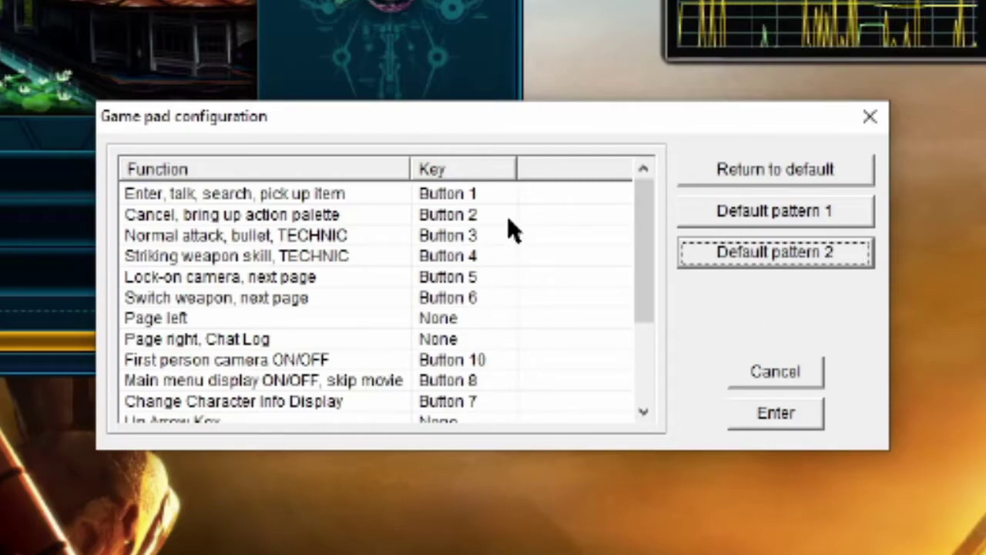
Assign Button 1 to "Enter, talk, search, pick up item" and review the functions down to "Switch weapon, next page".
{"action": "double_click", "coordinate": [488, 194]}
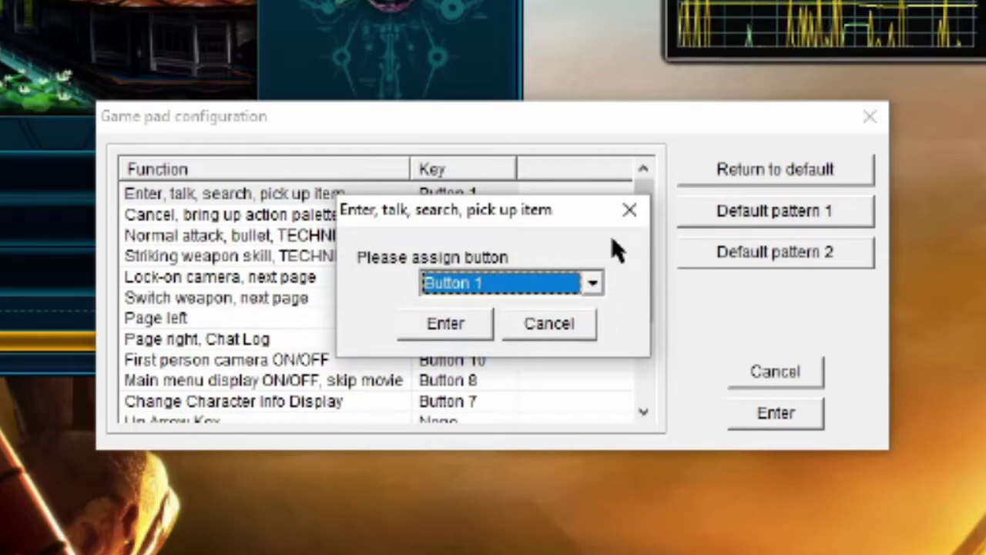
{"action": "left_click", "coordinate": [448, 324]}
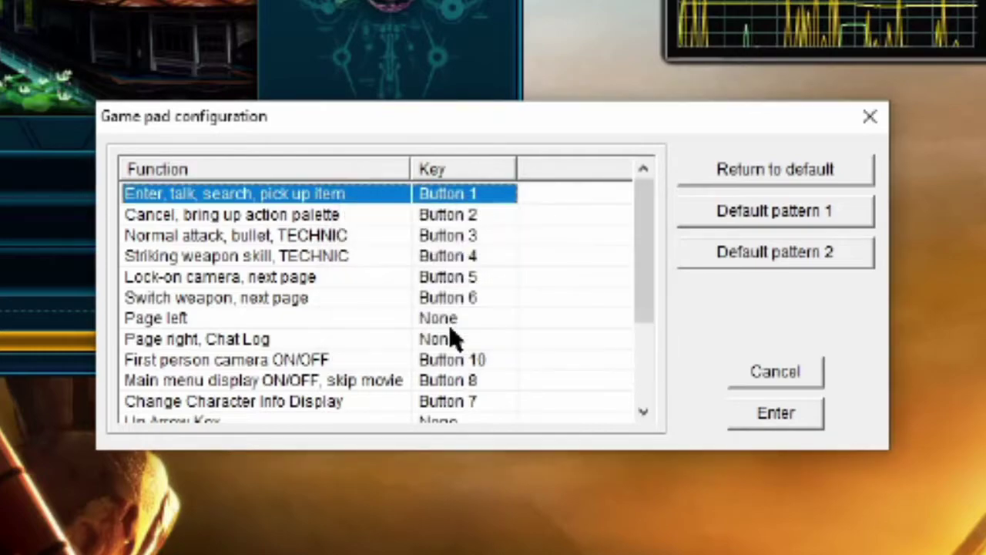
{"action": "left_click", "coordinate": [453, 216]}
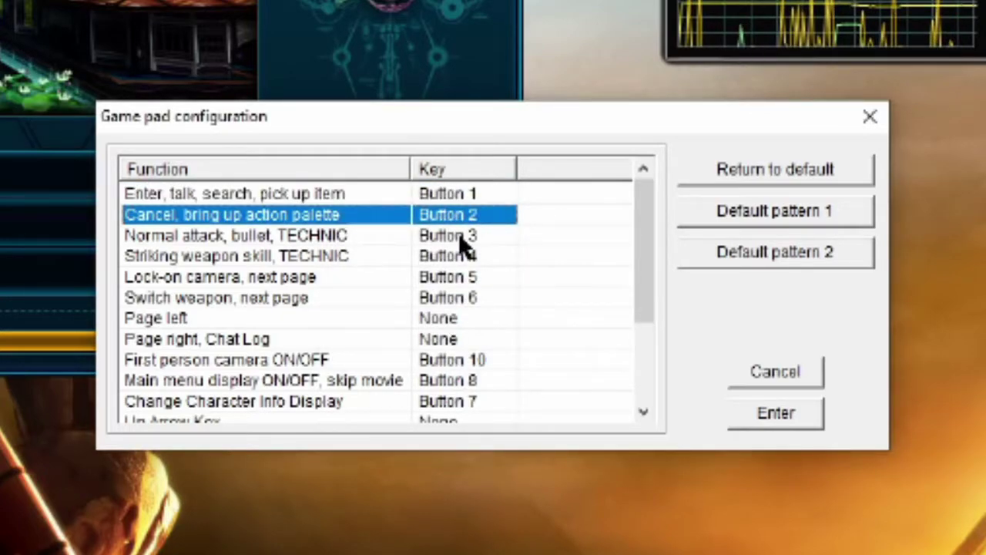
{"action": "left_click", "coordinate": [460, 235]}
{"action": "left_click", "coordinate": [465, 259]}
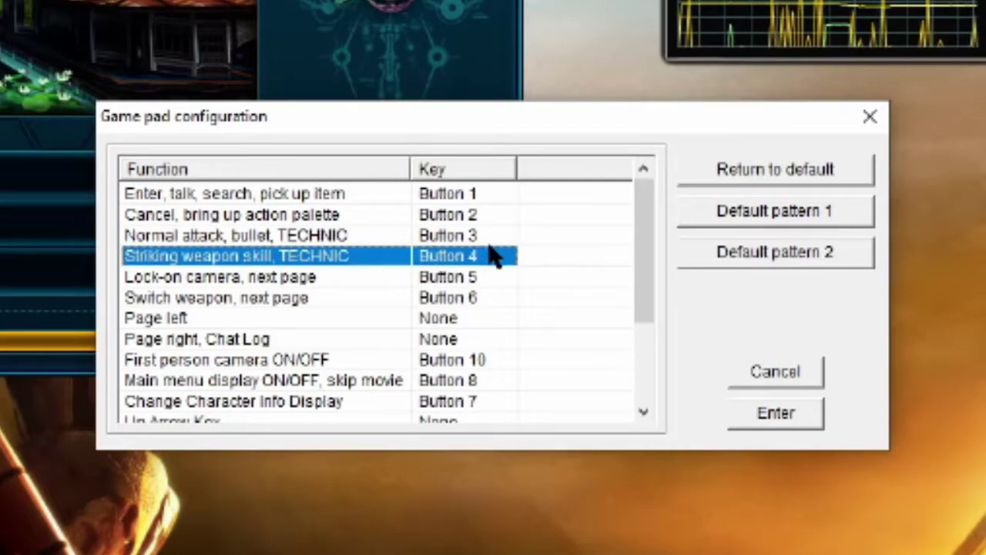
{"action": "left_click", "coordinate": [461, 279]}
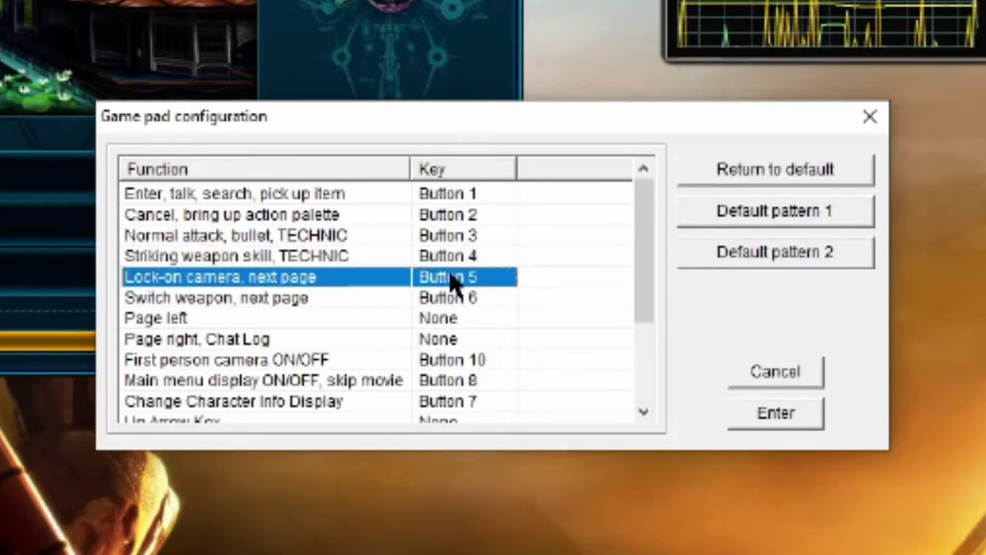
{"action": "left_click", "coordinate": [454, 299]}
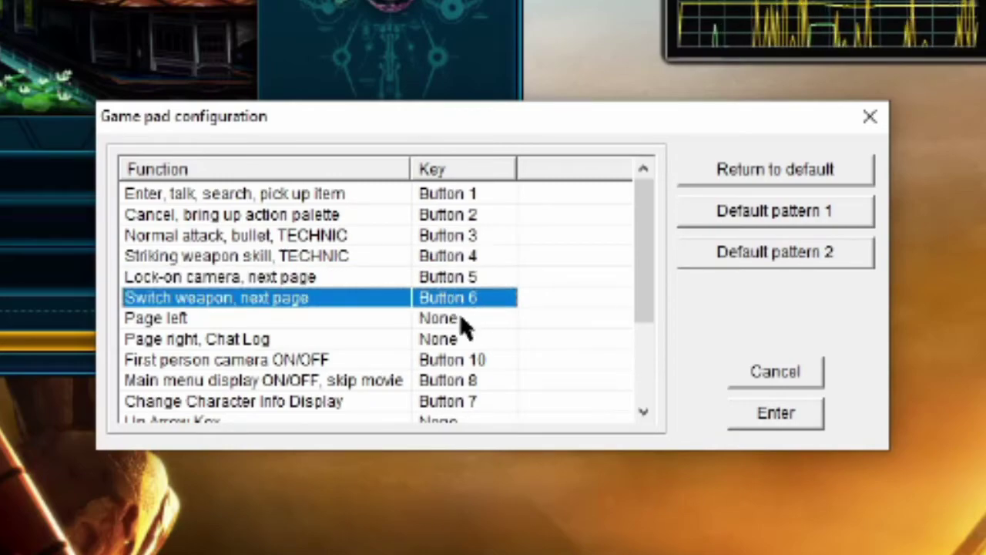
Assign Button 12 to "Page left" and Button 13 to "Page right, Chat Log".
{"action": "double_click", "coordinate": [461, 318]}
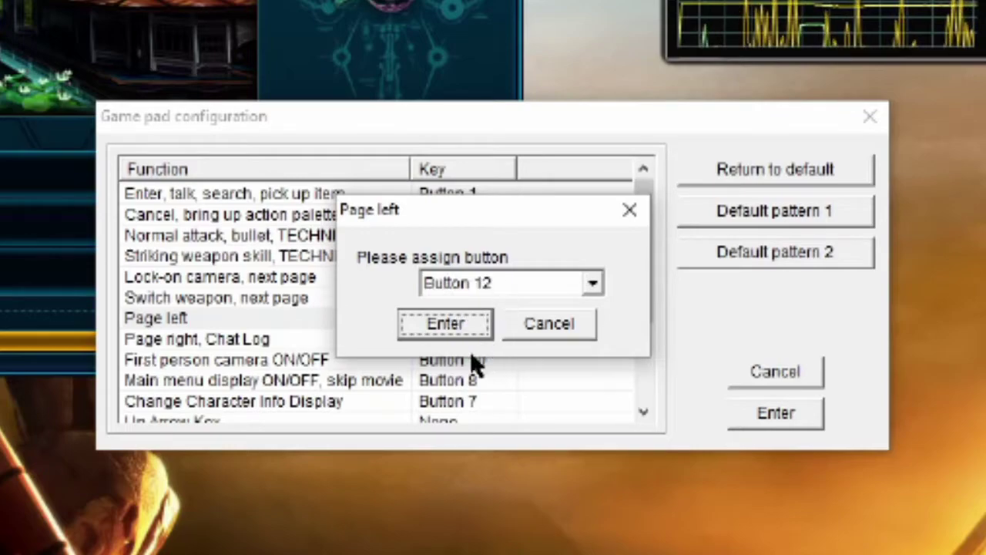
{"action": "left_click", "coordinate": [467, 323]}
{"action": "double_click", "coordinate": [465, 345]}
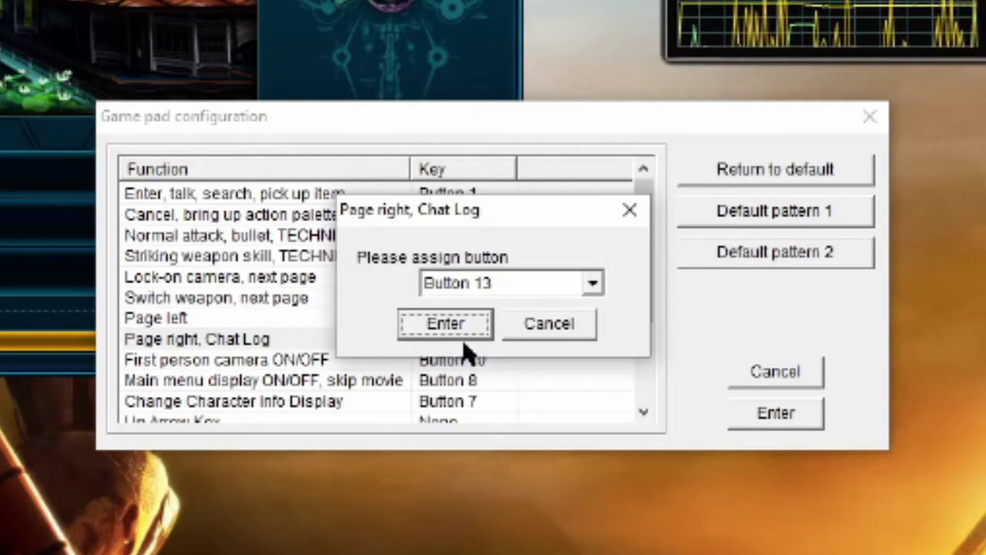
{"action": "left_click", "coordinate": [451, 329]}
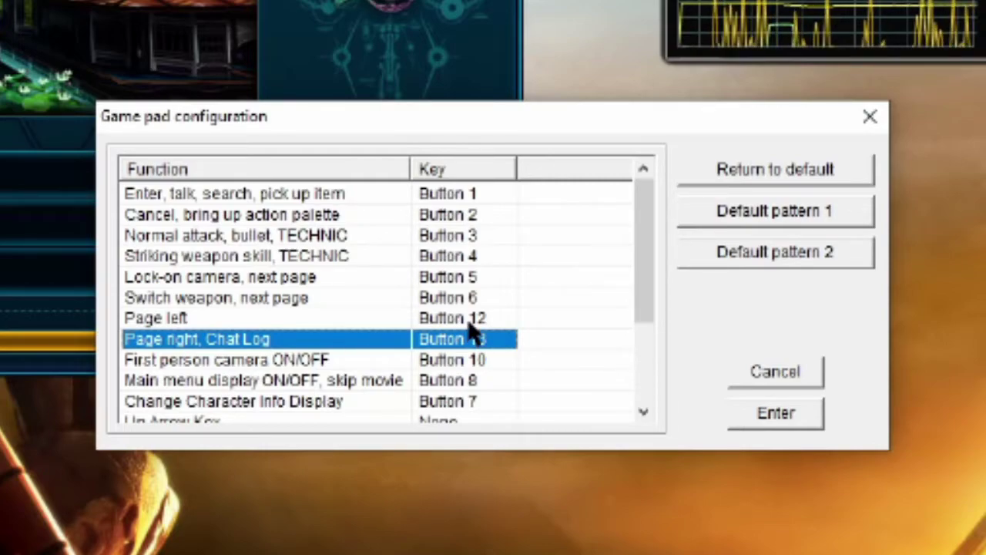
Keep Button 10 for "First person camera ON/OFF" and Button 8 for "Main menu display", and assign Button 9 to "Change Character Info Display".
{"action": "scroll", "coordinate": [472, 332], "scroll_direction": "down", "scroll_amount": 1}
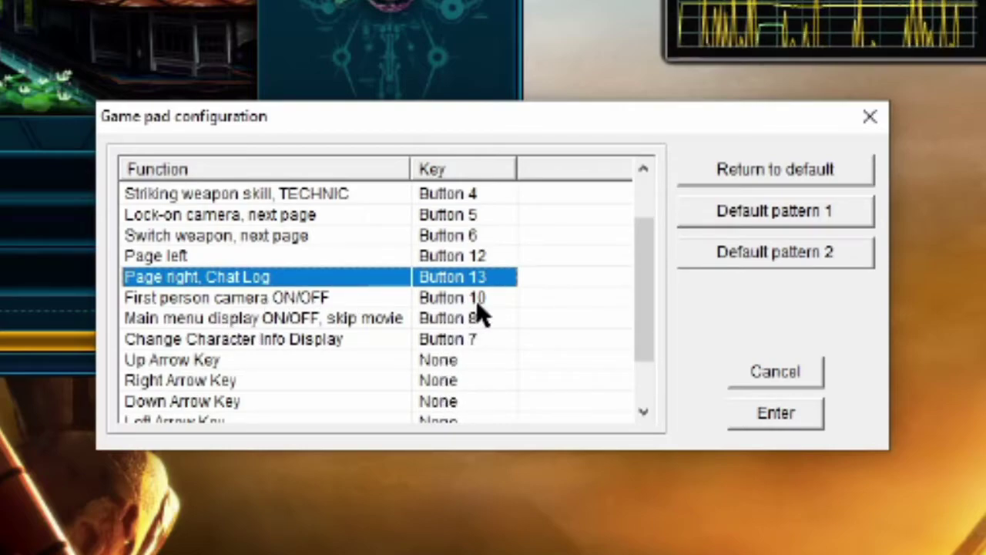
{"action": "double_click", "coordinate": [477, 305]}
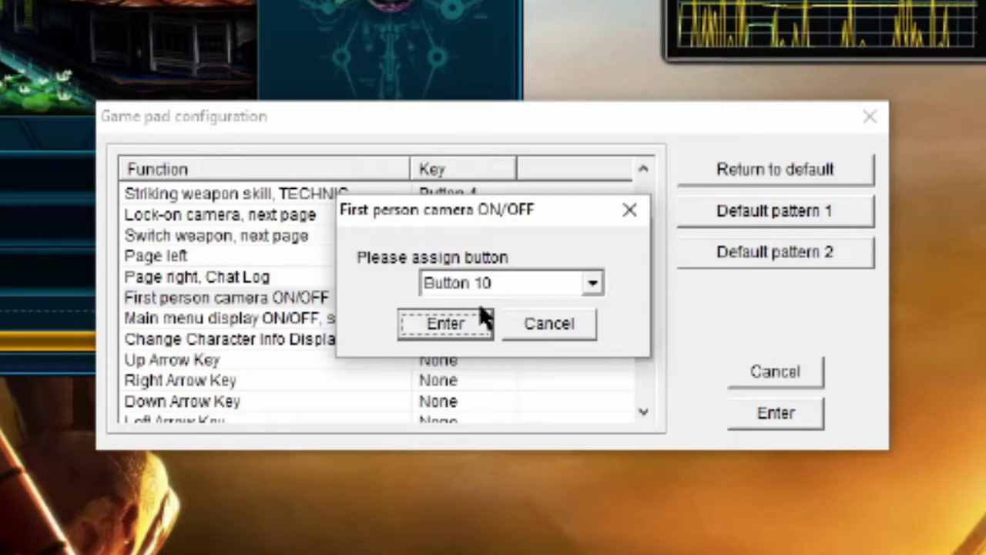
{"action": "left_click", "coordinate": [471, 332]}
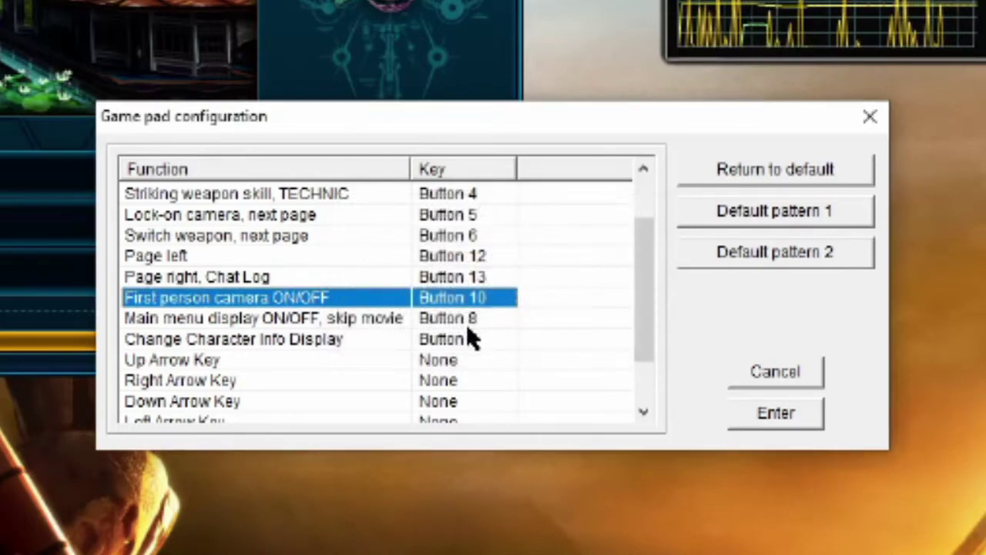
{"action": "double_click", "coordinate": [461, 317]}
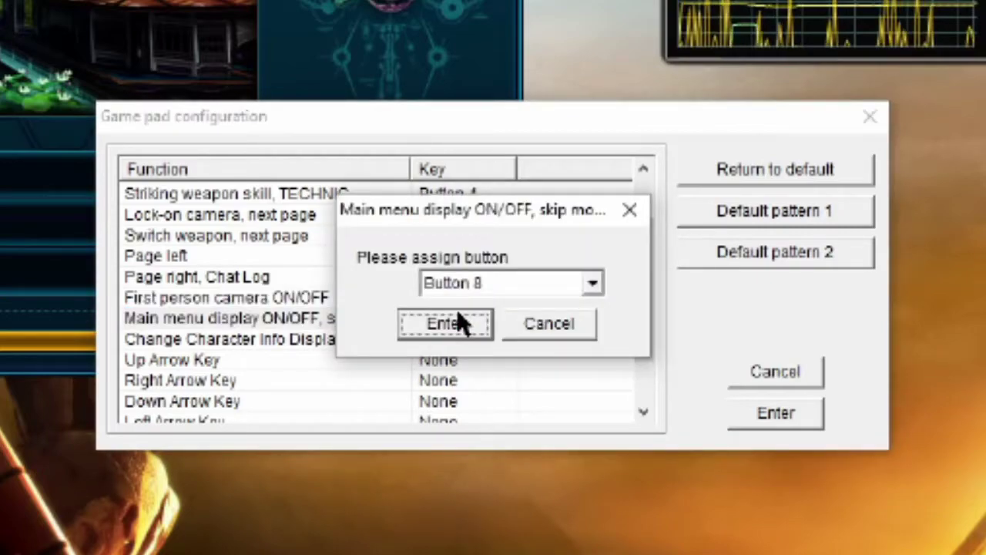
{"action": "left_click", "coordinate": [458, 316]}
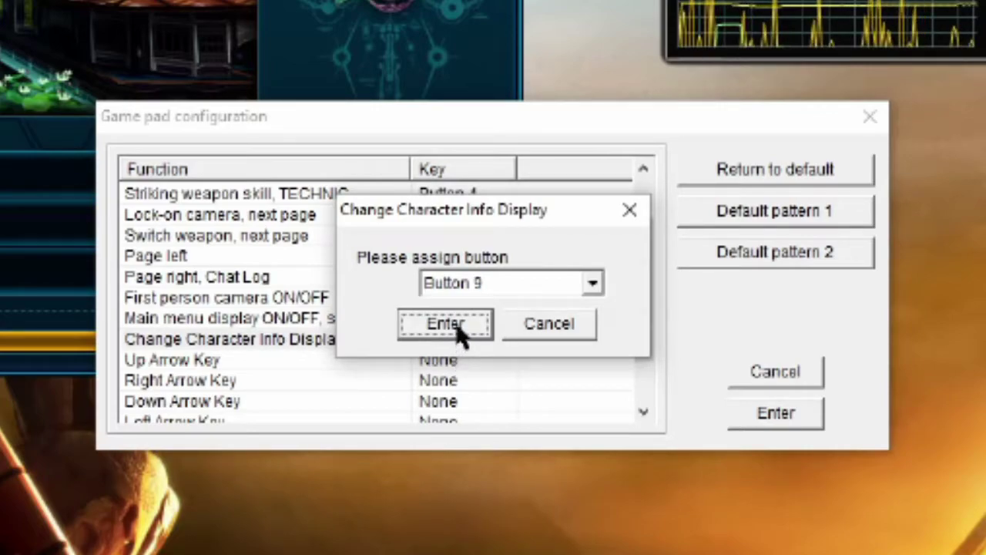
{"action": "left_click", "coordinate": [457, 322]}
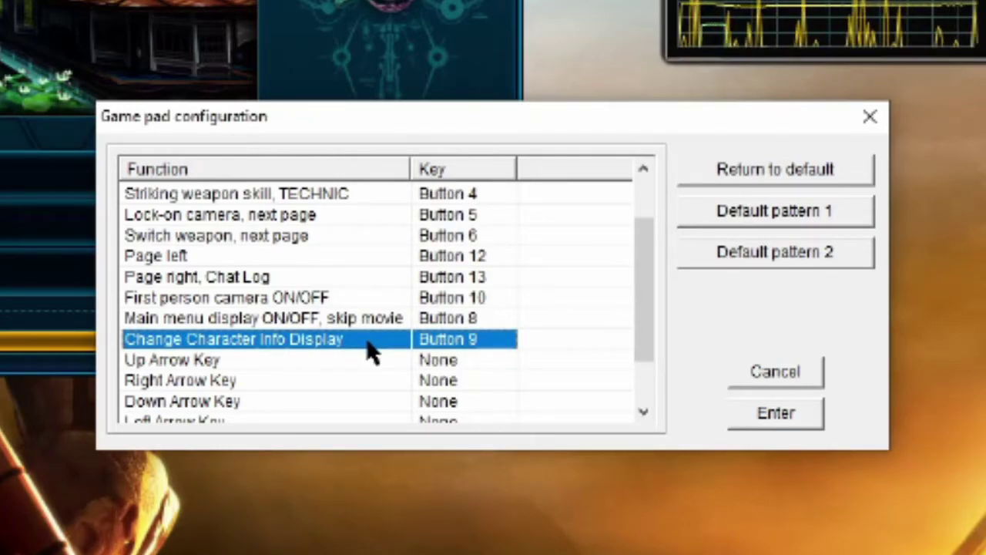
Assign the Z axis stick to the "Camera left/right" function.
{"action": "scroll", "coordinate": [472, 347], "scroll_direction": "down", "scroll_amount": 1}
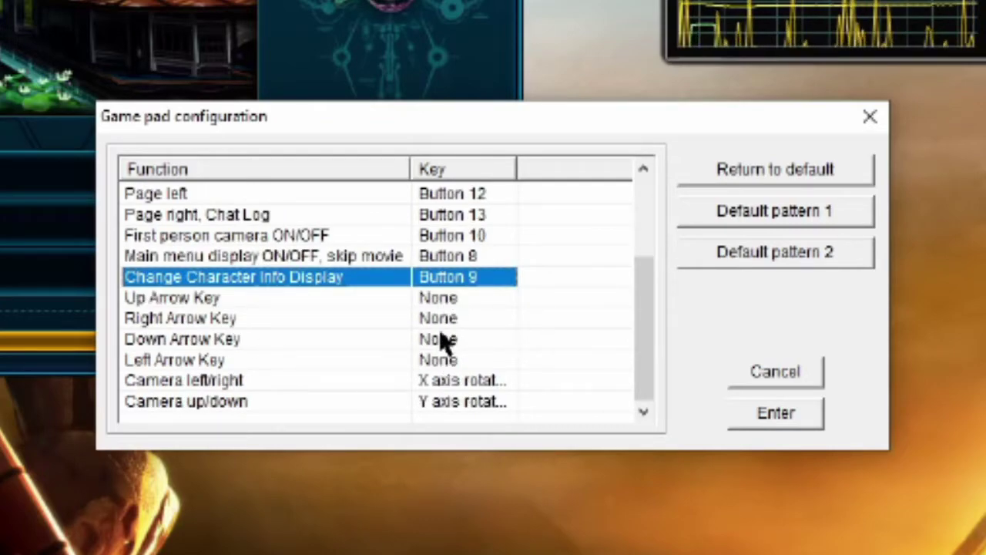
{"action": "left_click", "coordinate": [211, 382]}
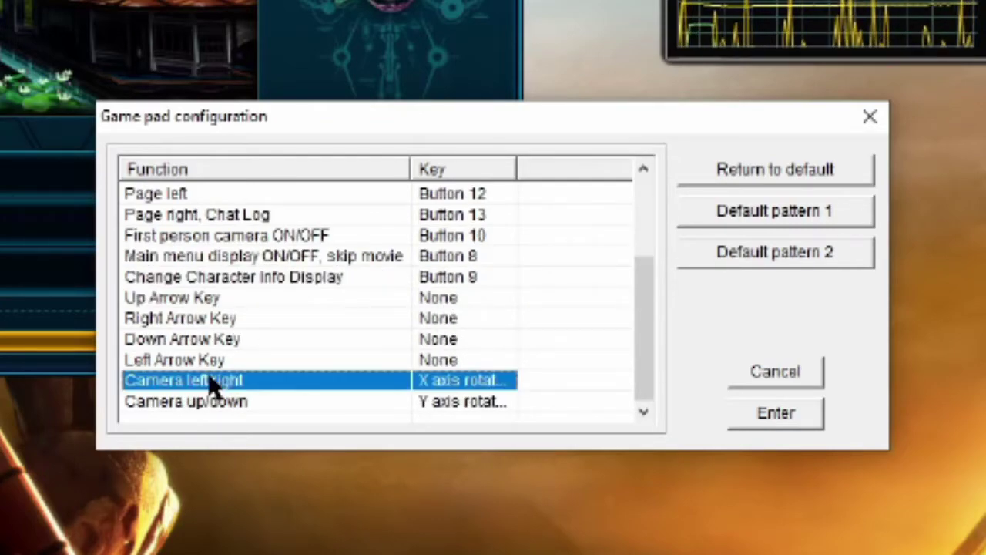
{"action": "left_click", "coordinate": [298, 400]}
{"action": "left_click", "coordinate": [397, 385]}
{"action": "double_click", "coordinate": [442, 386]}
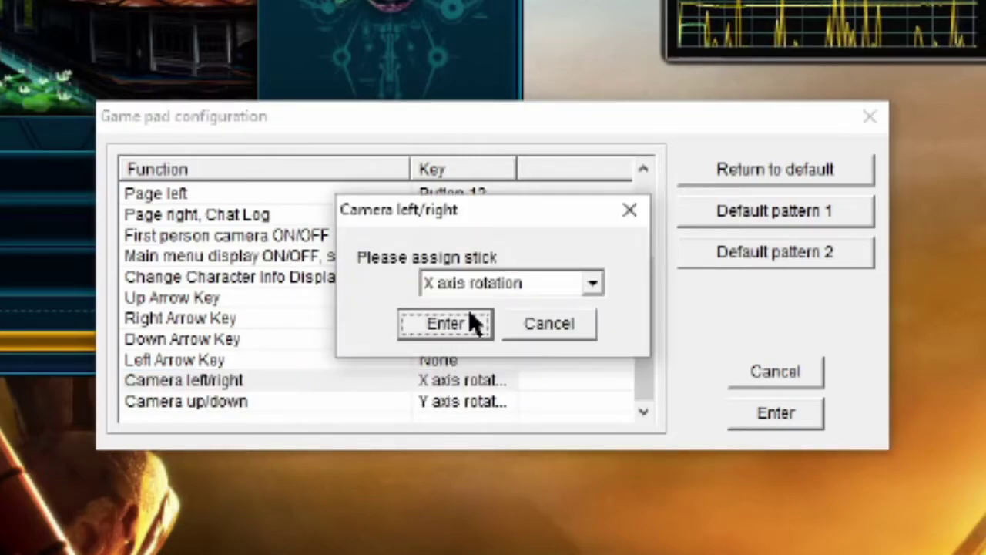
{"action": "left_click", "coordinate": [590, 287]}
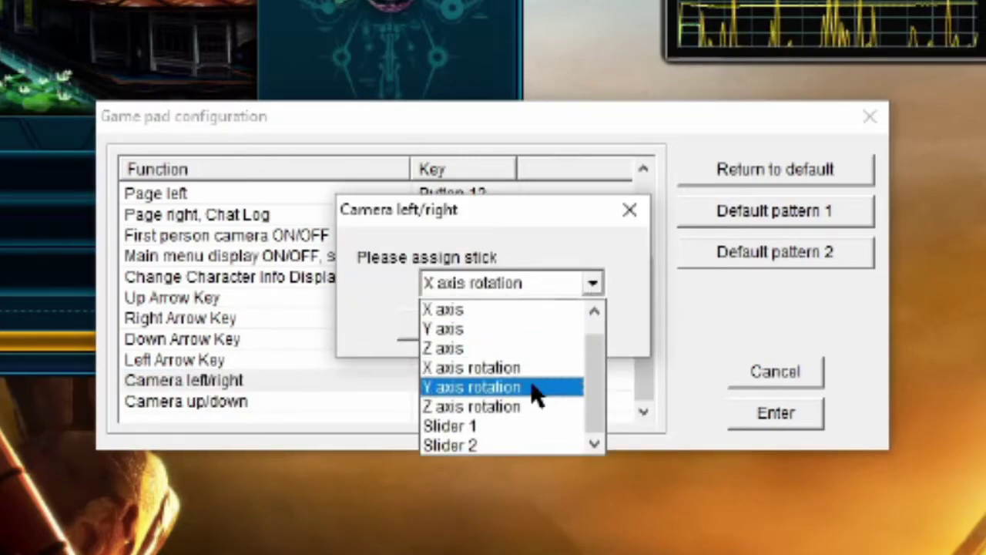
{"action": "left_click", "coordinate": [532, 347]}
{"action": "left_click", "coordinate": [451, 330]}
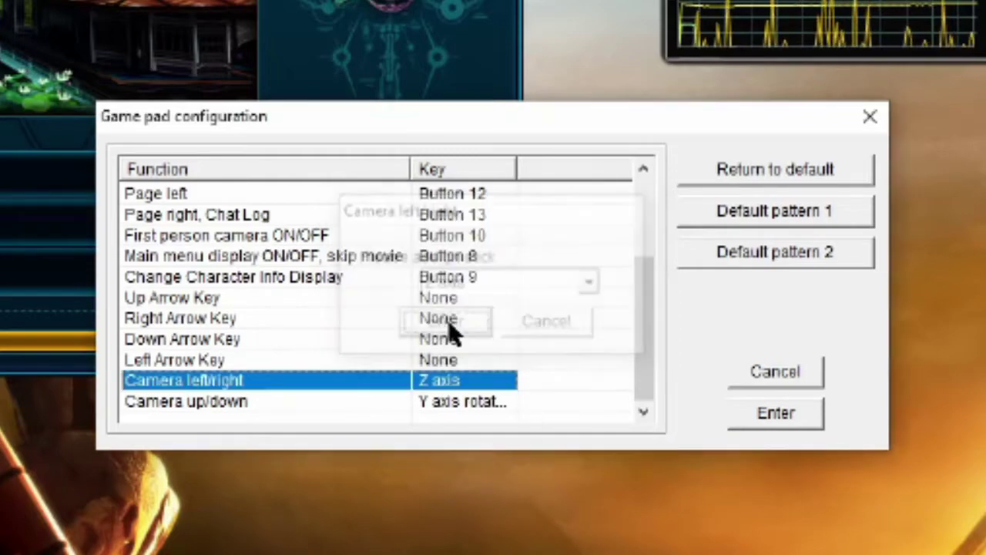
Assign Z axis rotation to the "Camera up/down" function.
{"action": "double_click", "coordinate": [486, 401]}
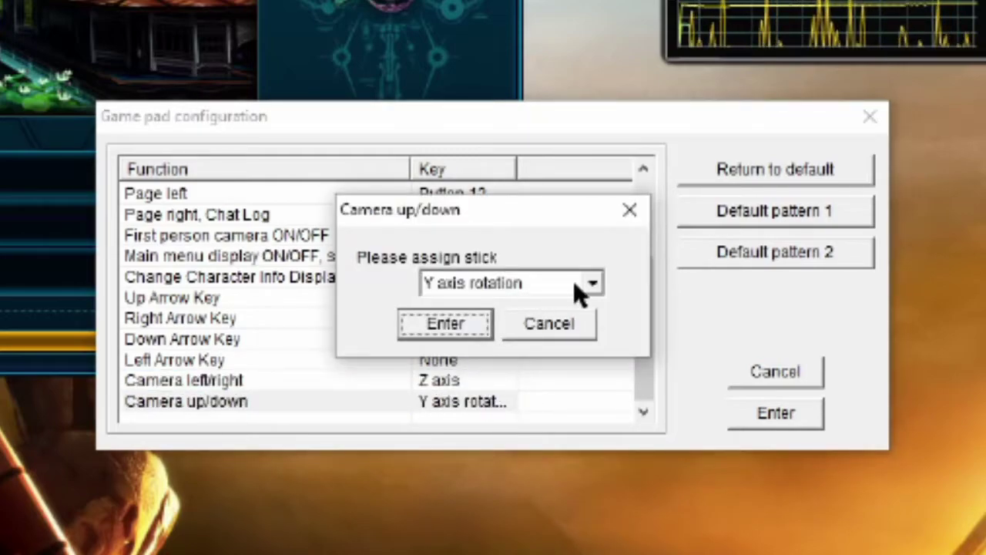
{"action": "left_click", "coordinate": [590, 285]}
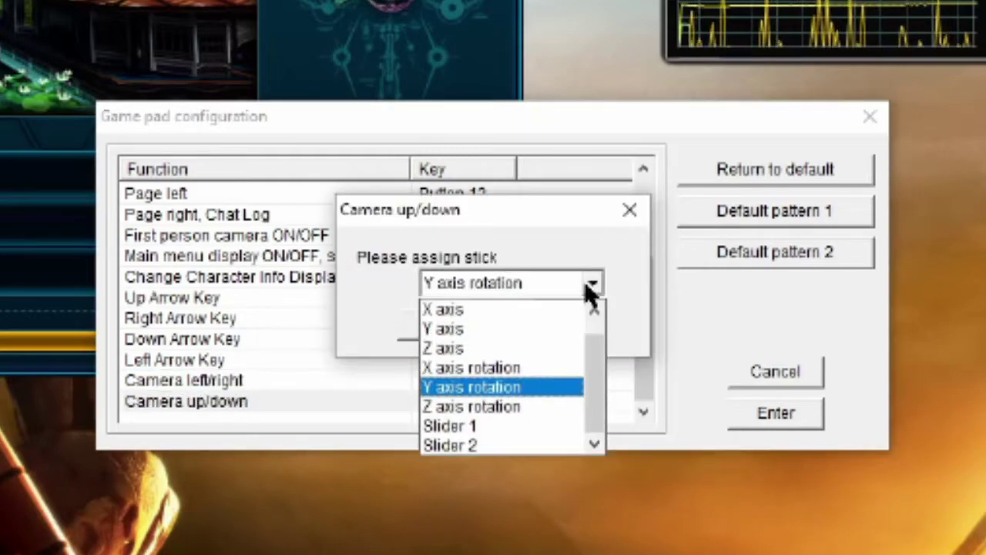
{"action": "left_click", "coordinate": [503, 404]}
{"action": "left_click", "coordinate": [457, 327]}
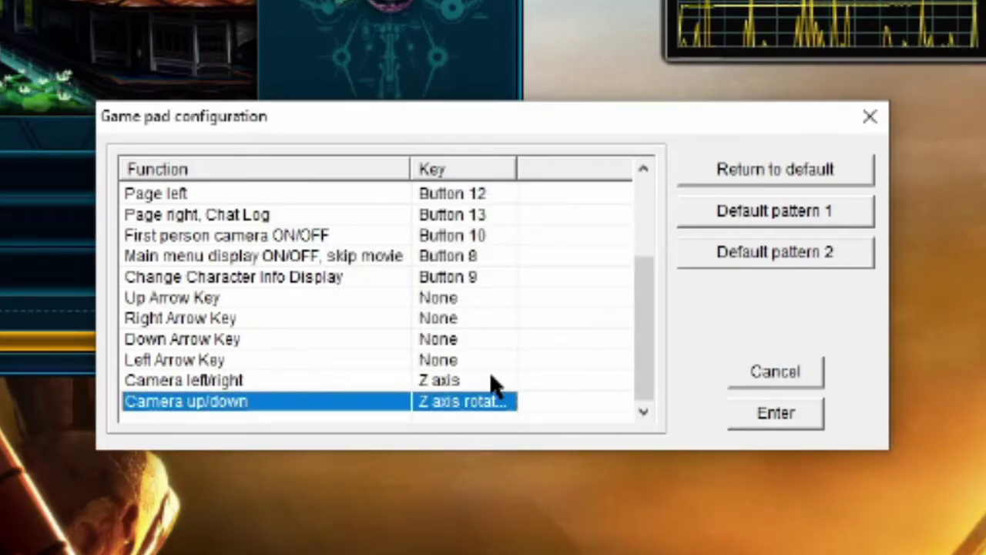
Recheck the stick assignments for both camera functions and review the complete list of button assignments.
{"action": "double_click", "coordinate": [490, 381]}
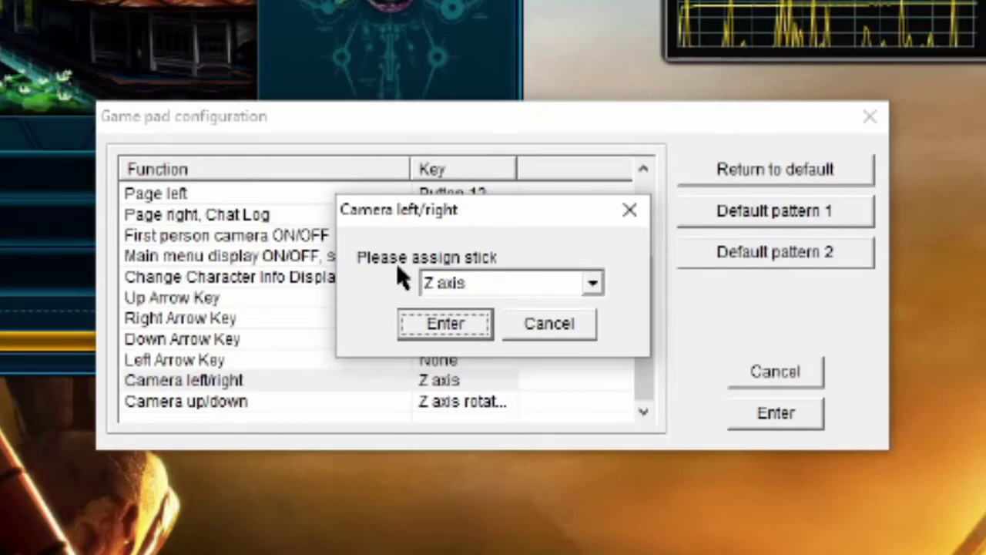
{"action": "left_click", "coordinate": [421, 323]}
{"action": "double_click", "coordinate": [456, 404]}
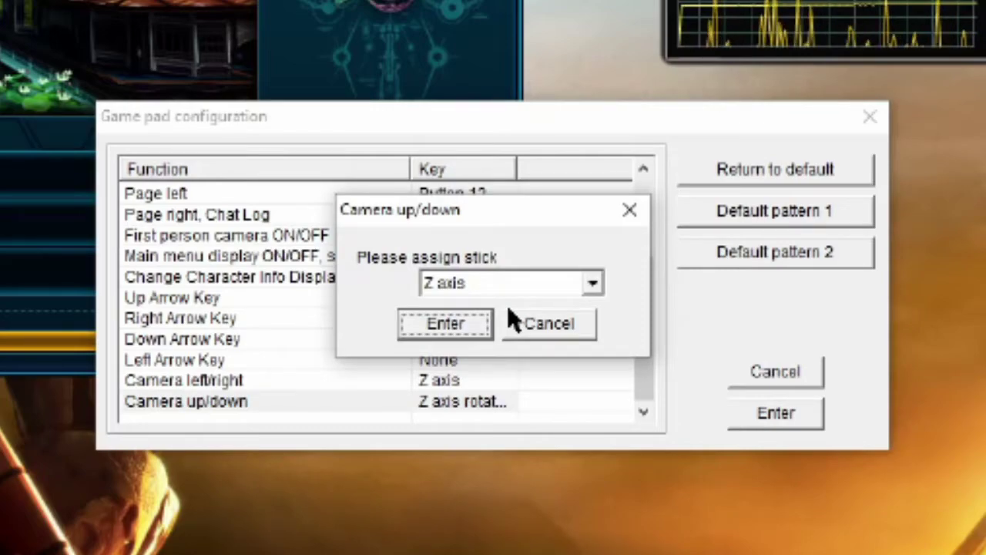
{"action": "left_click", "coordinate": [443, 327]}
{"action": "scroll", "coordinate": [470, 391], "scroll_direction": "up", "scroll_amount": 2}
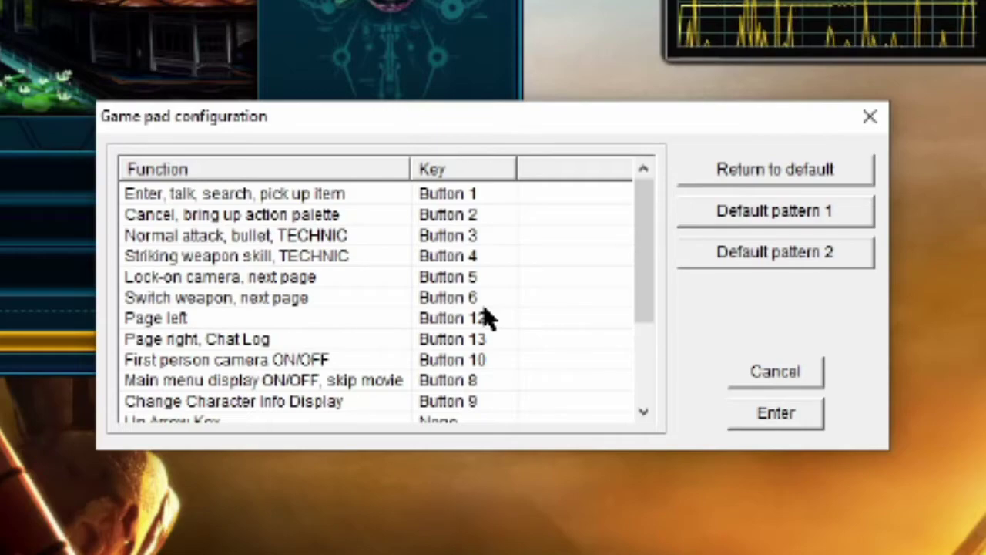
{"action": "scroll", "coordinate": [487, 318], "scroll_direction": "down", "scroll_amount": 1}
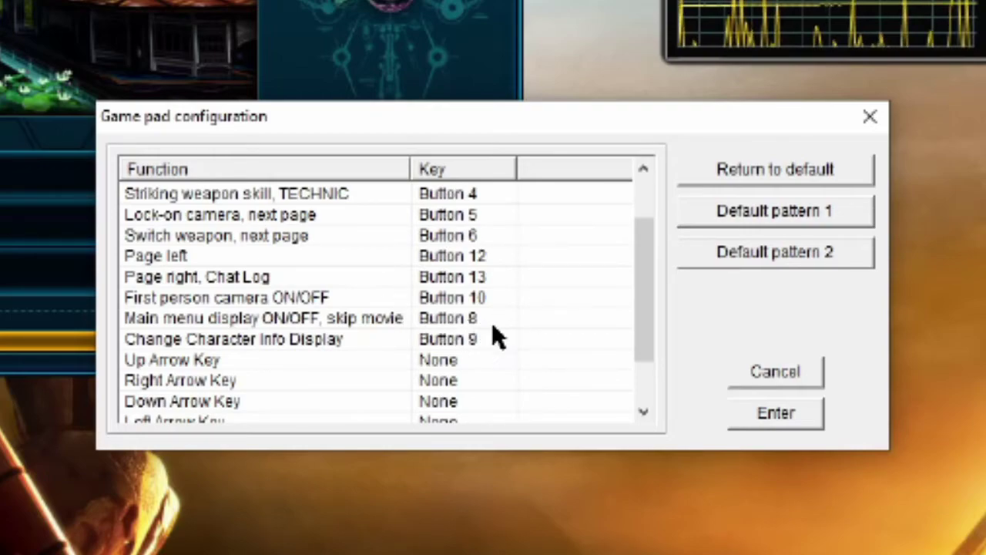
{"action": "key", "text": "End"}
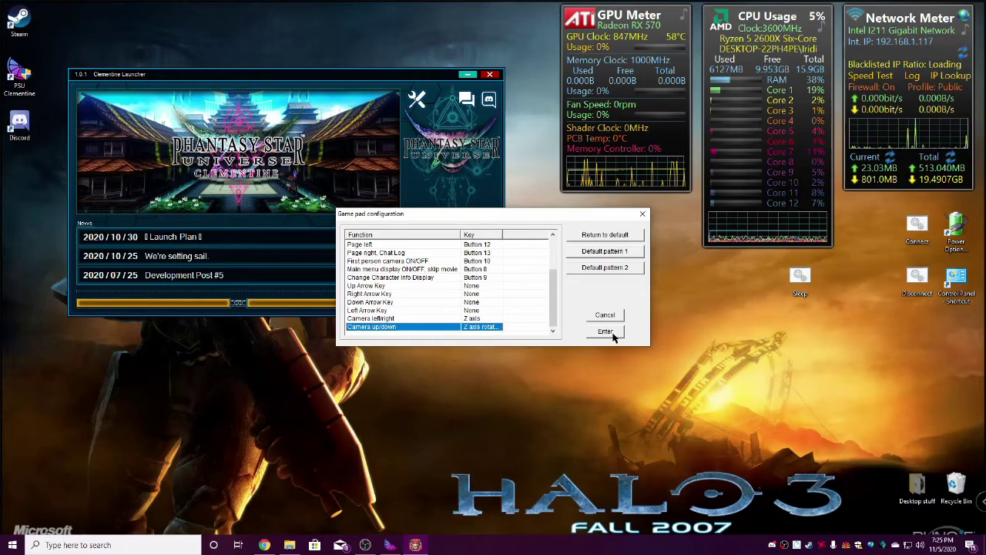
Save the game pad configuration and the game options, and minimize the PSU Clementine folder window.
{"action": "left_click", "coordinate": [609, 332]}
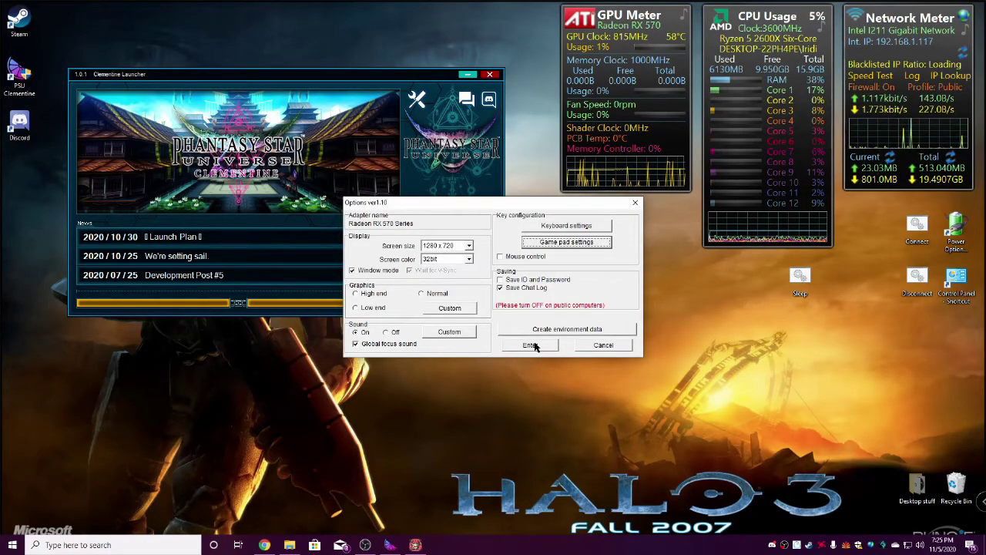
{"action": "left_click", "coordinate": [536, 346]}
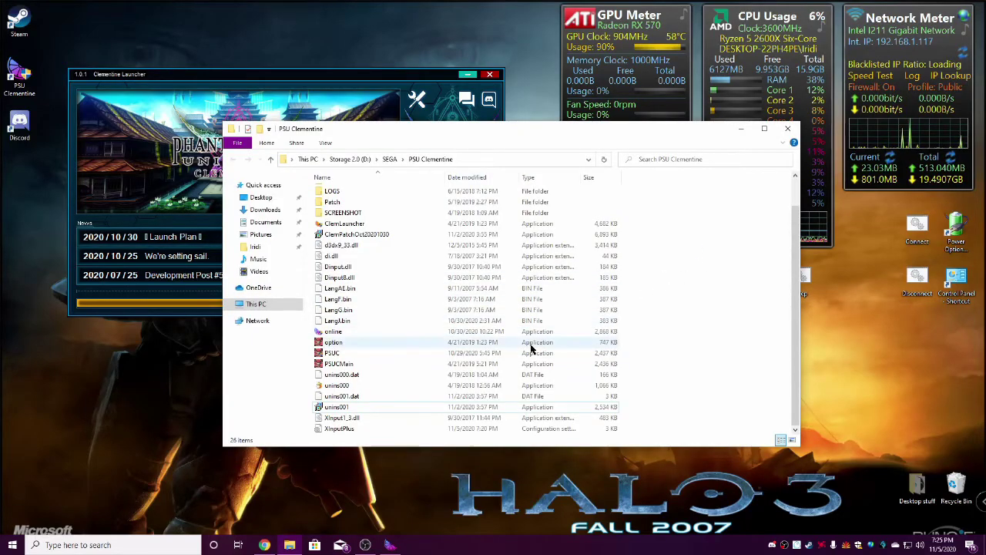
{"action": "left_click", "coordinate": [740, 133]}
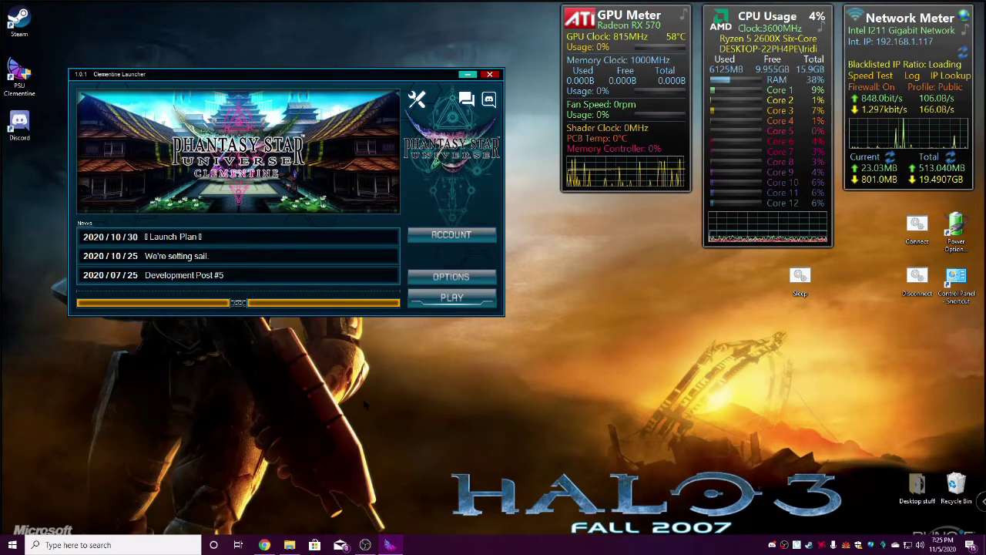
Switch to Chrome, return to the Xbox controller setup topic and open the forum's Guides section.
{"action": "left_click", "coordinate": [265, 544]}
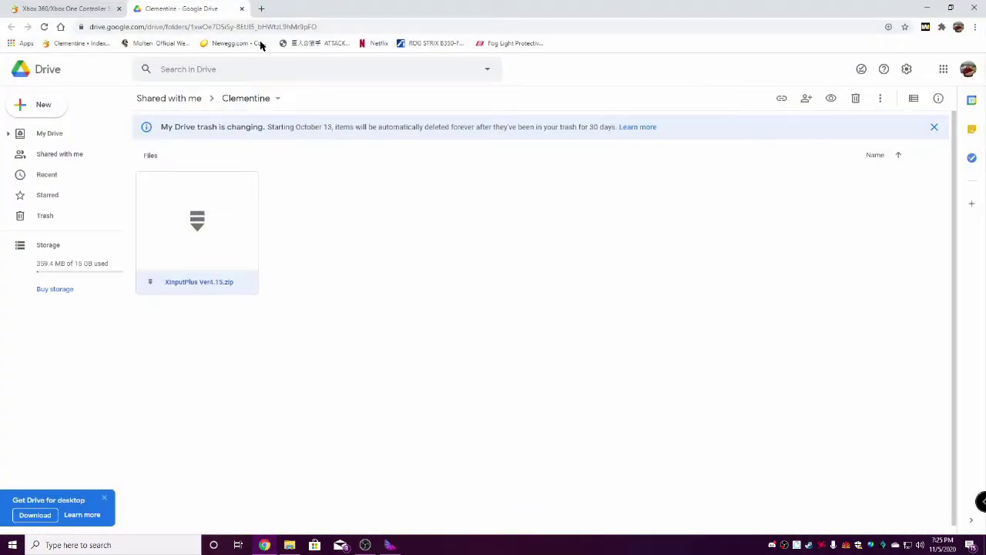
{"action": "left_click", "coordinate": [77, 9]}
{"action": "scroll", "coordinate": [273, 171], "scroll_direction": "up", "scroll_amount": 1}
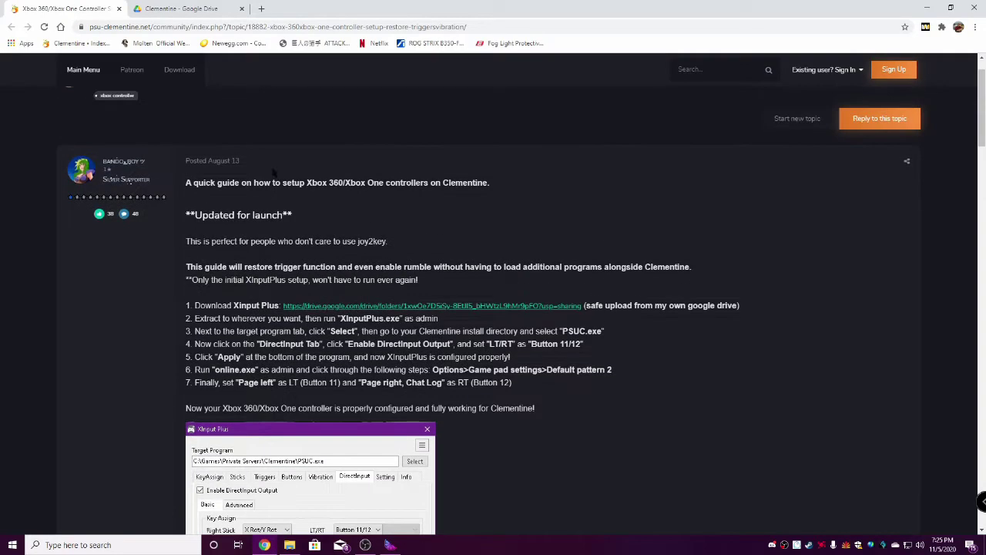
{"action": "scroll", "coordinate": [358, 178], "scroll_direction": "up", "scroll_amount": 1}
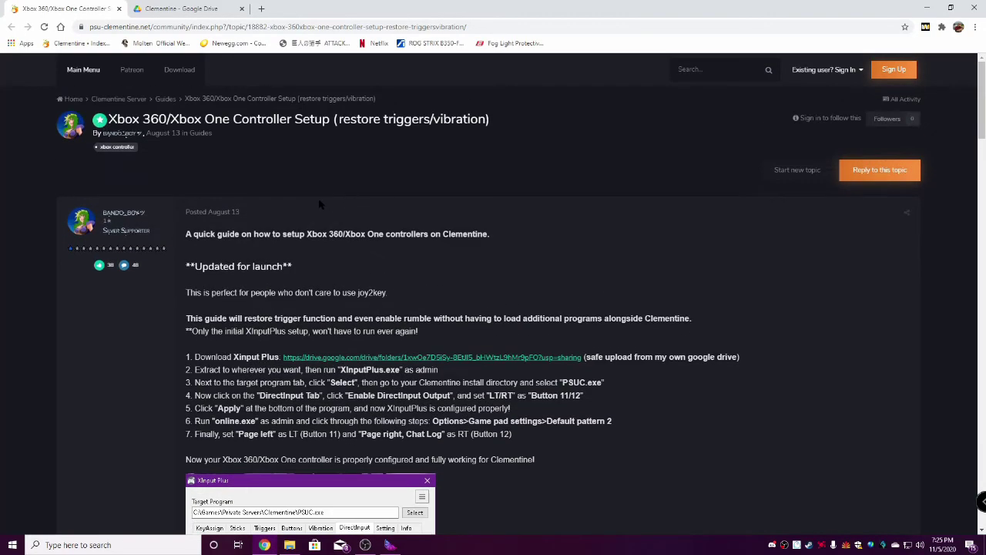
{"action": "left_click", "coordinate": [165, 100]}
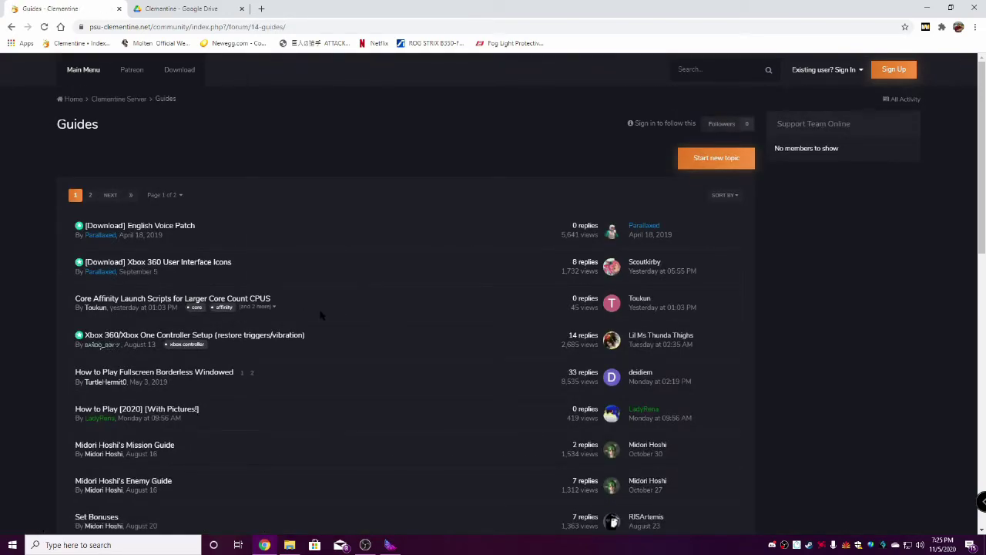
Open the "[Download] Xbox 360 User Interface Icons" topic in a new tab, examine its screenshots and download links, and minimize the browser.
{"action": "middle_click", "coordinate": [176, 266]}
{"action": "left_click", "coordinate": [189, 8]}
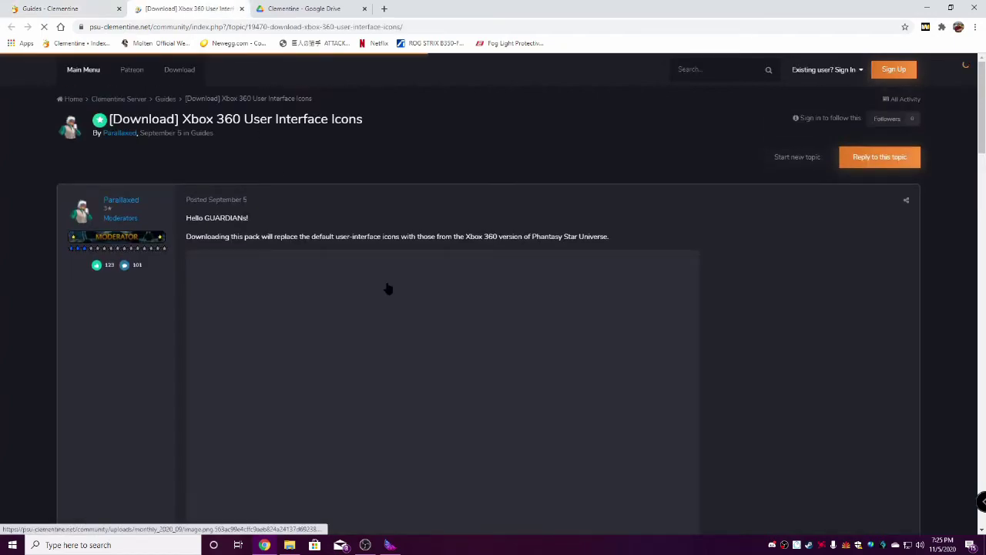
{"action": "scroll", "coordinate": [727, 363], "scroll_direction": "down", "scroll_amount": 2}
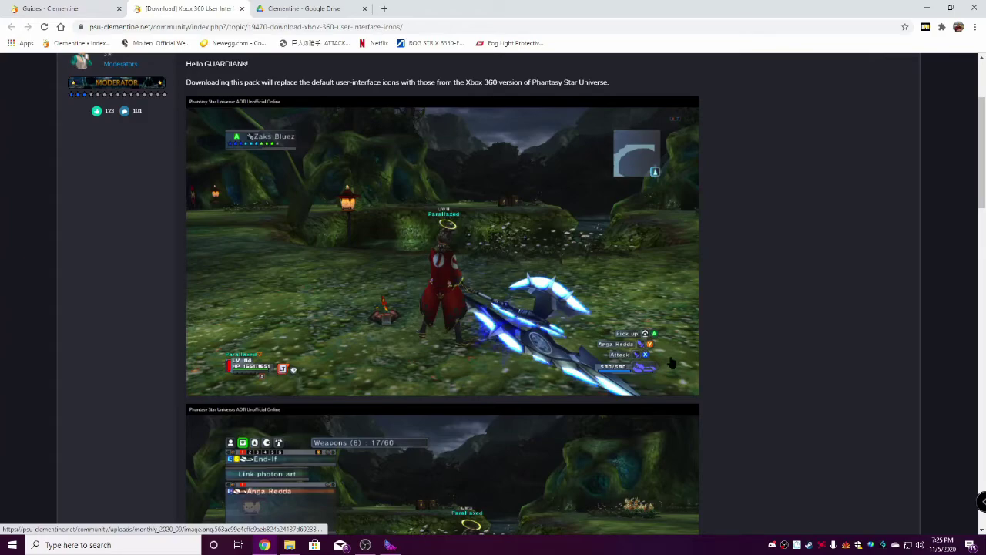
{"action": "scroll", "coordinate": [744, 311], "scroll_direction": "up", "scroll_amount": 2}
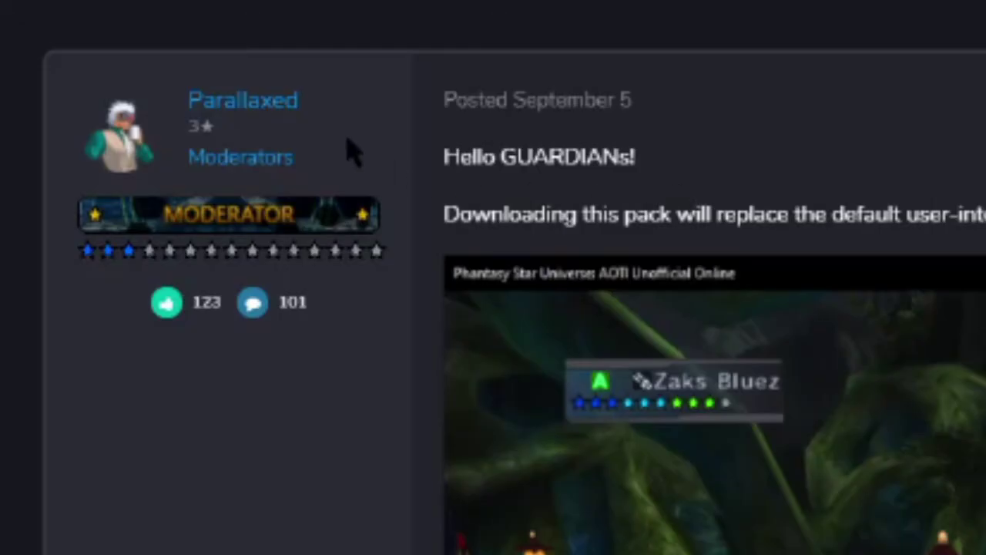
{"action": "scroll", "coordinate": [397, 196], "scroll_direction": "down", "scroll_amount": 7}
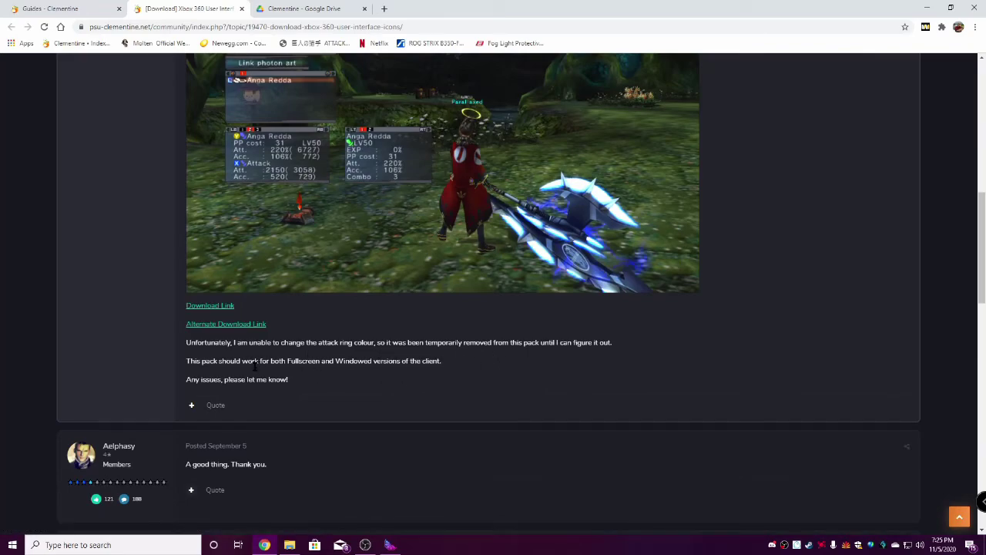
{"action": "scroll", "coordinate": [769, 369], "scroll_direction": "up", "scroll_amount": 7}
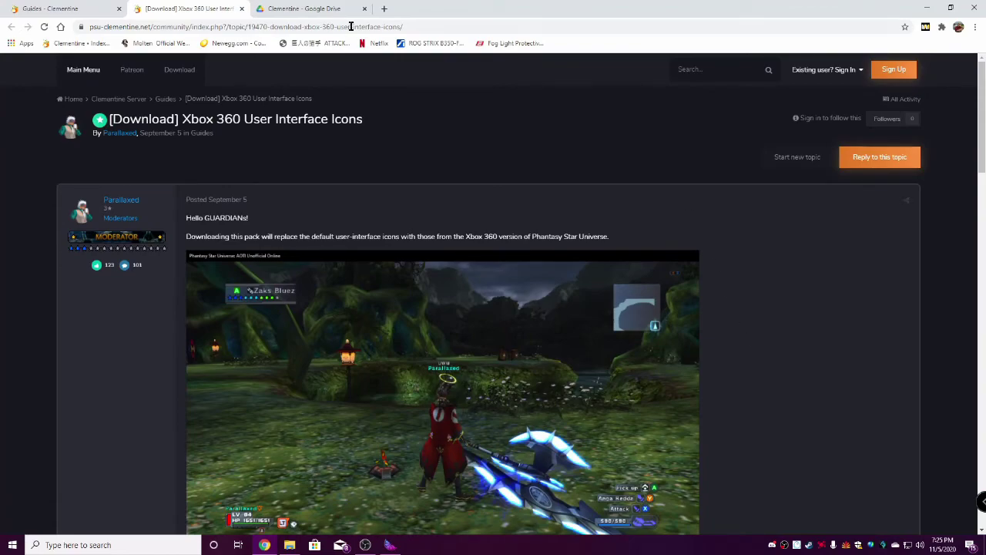
{"action": "left_click", "coordinate": [927, 7]}
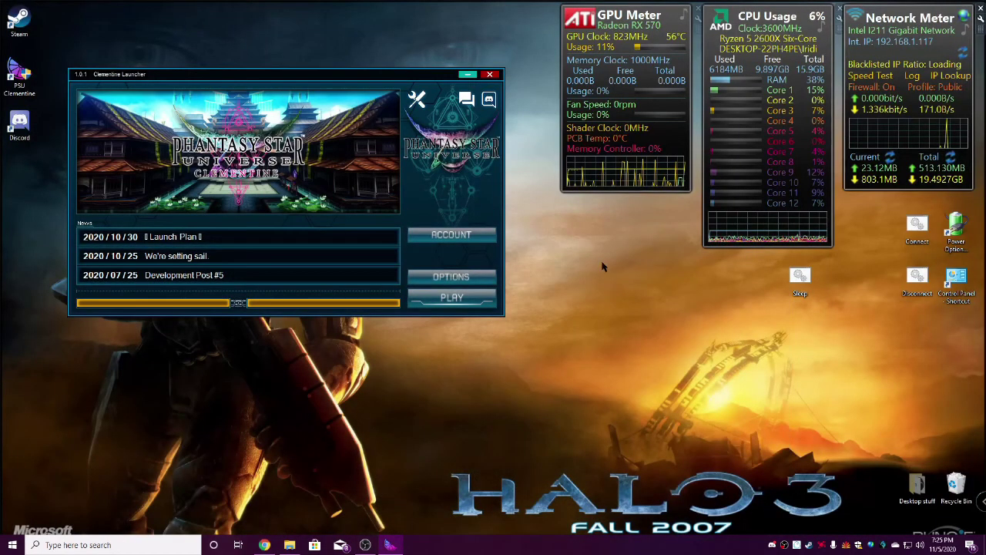